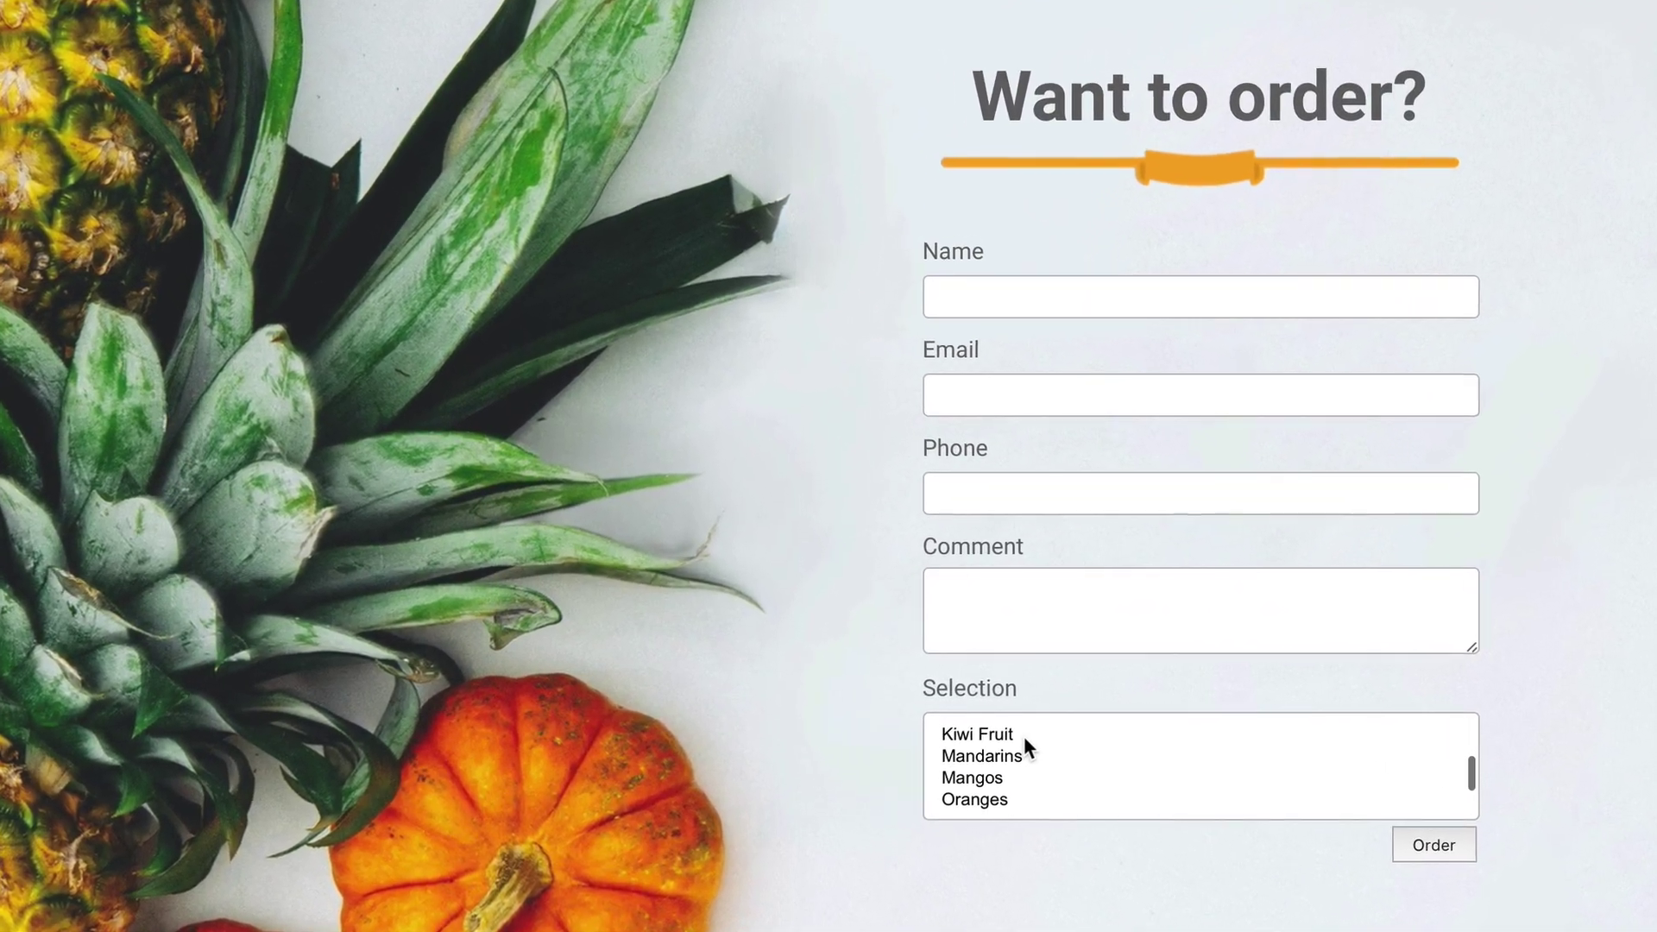
Step: Select Kiwi Fruit, Mangos, Oranges and Plums together in the order form's Selection list
{"action": "left_click", "coordinate": [1026, 735]}
{"action": "left_click", "coordinate": [1026, 777], "text": "ctrl"}
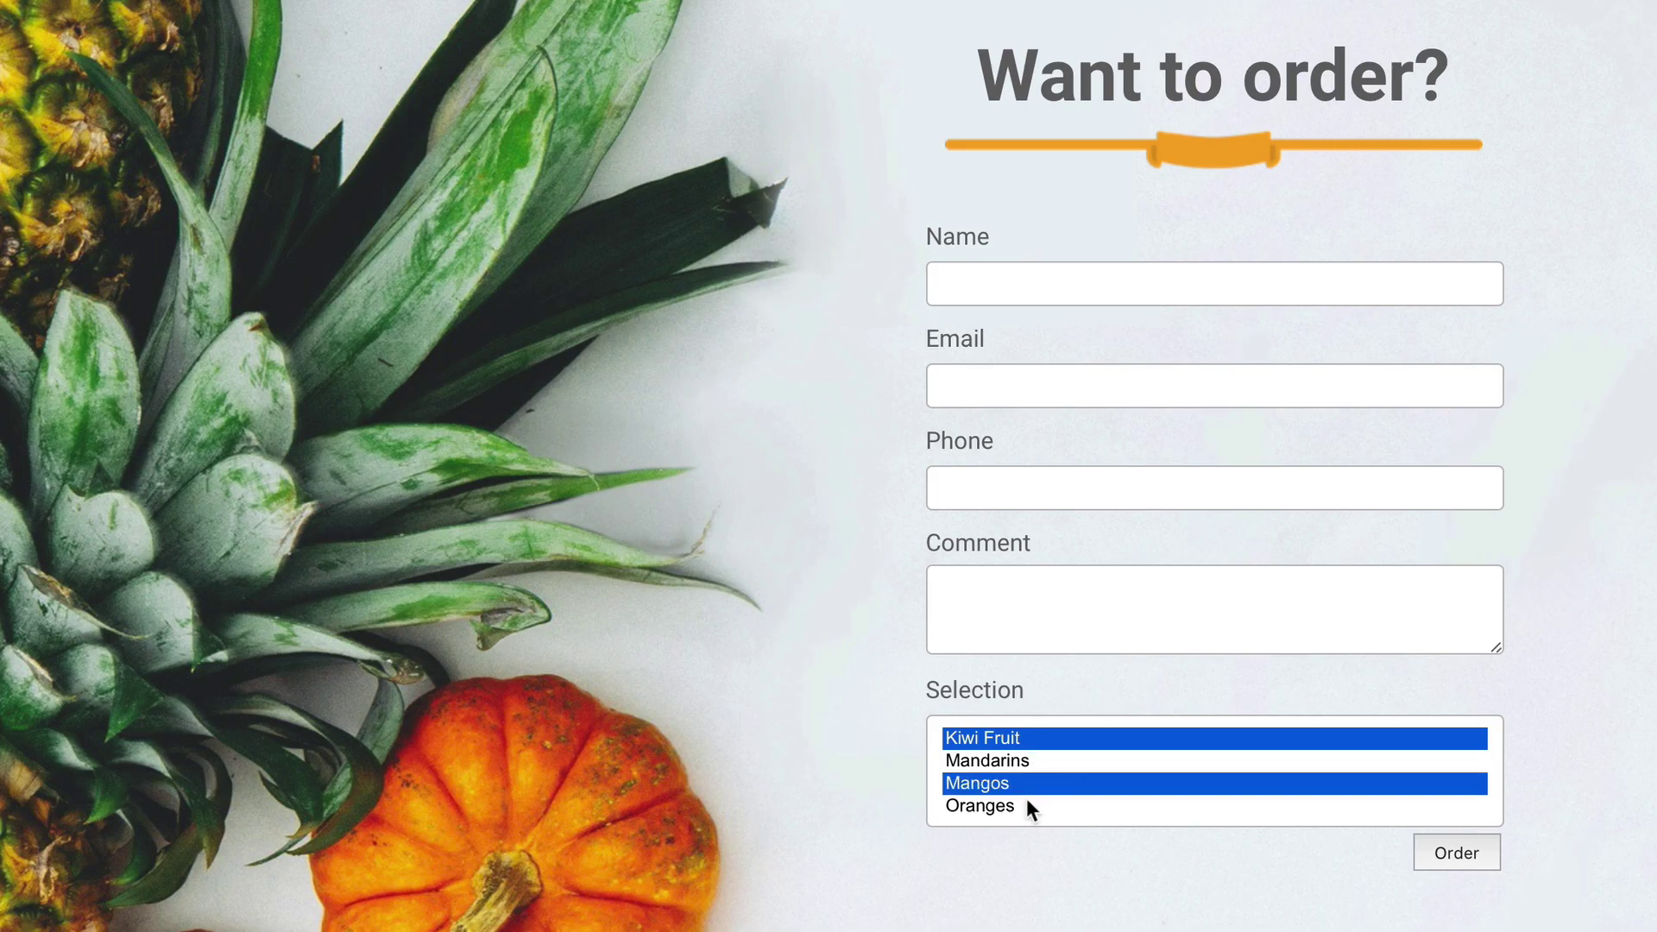
{"action": "left_click", "coordinate": [1027, 801], "text": "ctrl"}
{"action": "scroll", "coordinate": [1215, 798], "scroll_direction": "down", "scroll_amount": 2}
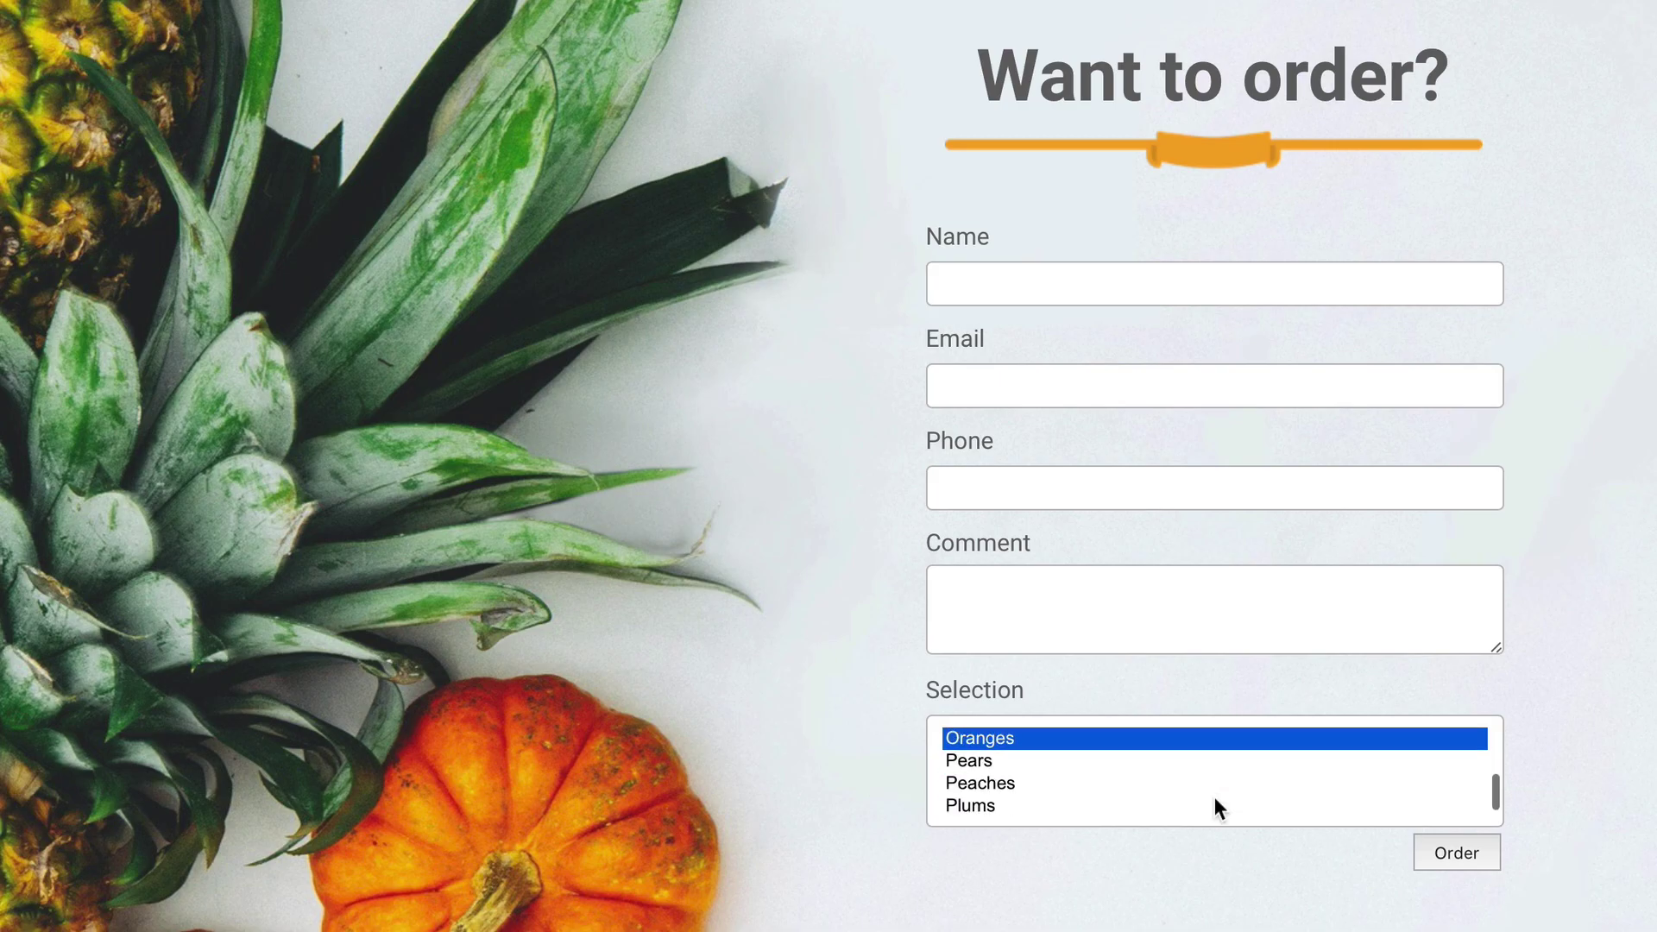
{"action": "left_click", "coordinate": [1096, 804], "text": "ctrl"}
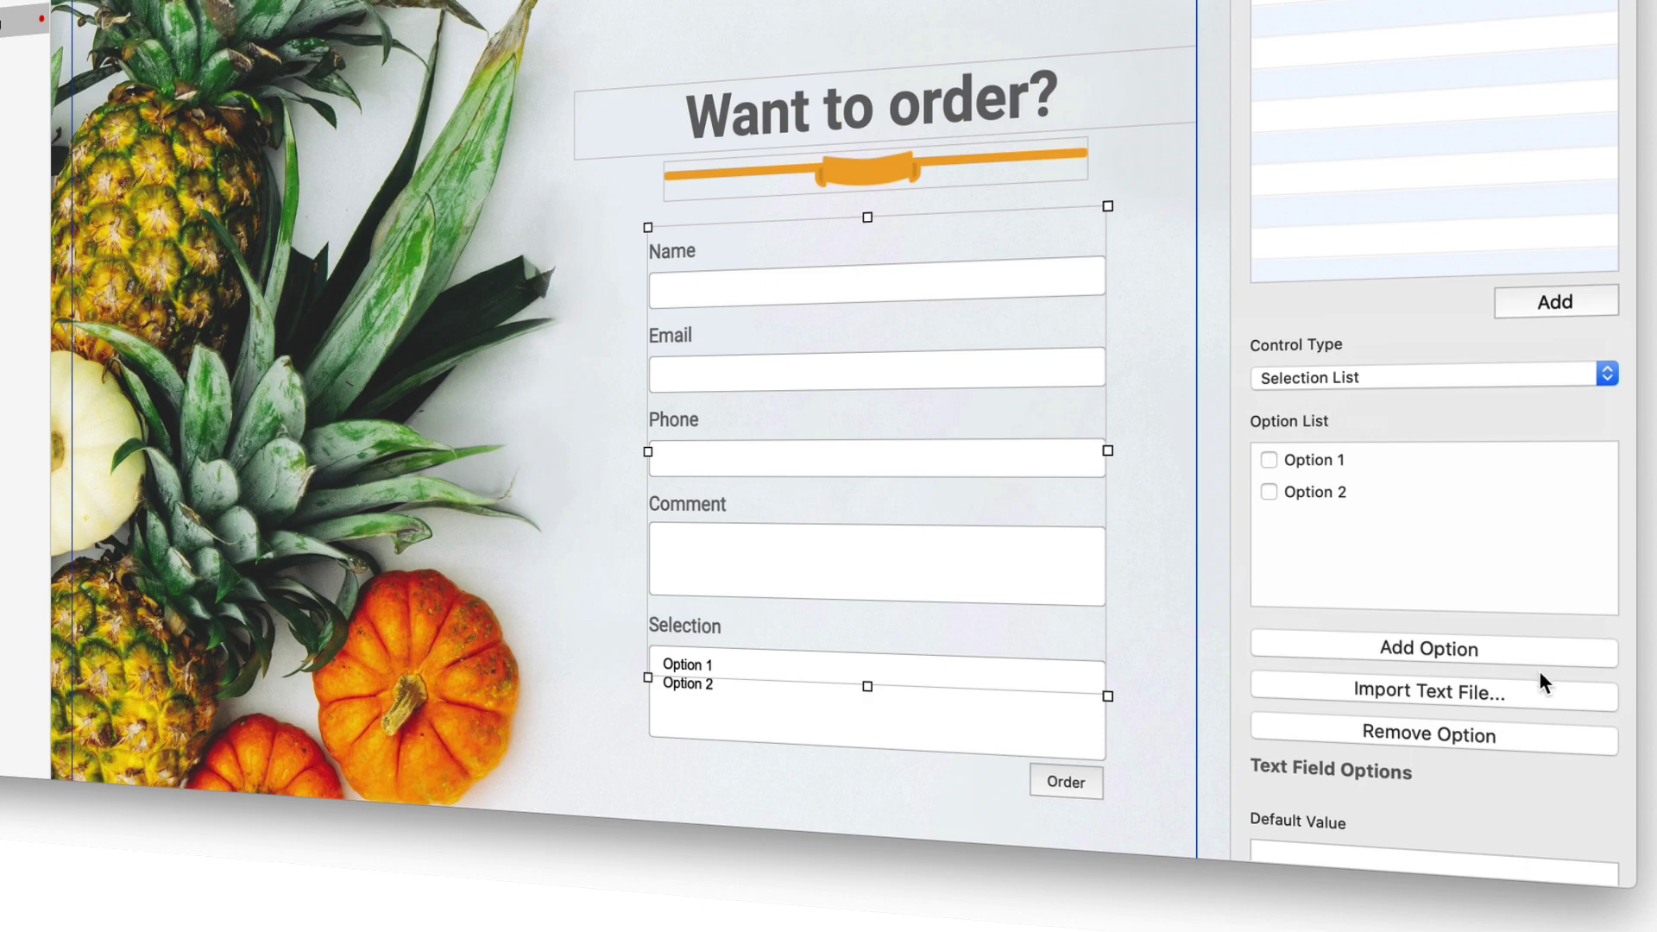
{"action": "left_click", "coordinate": [1534, 697]}
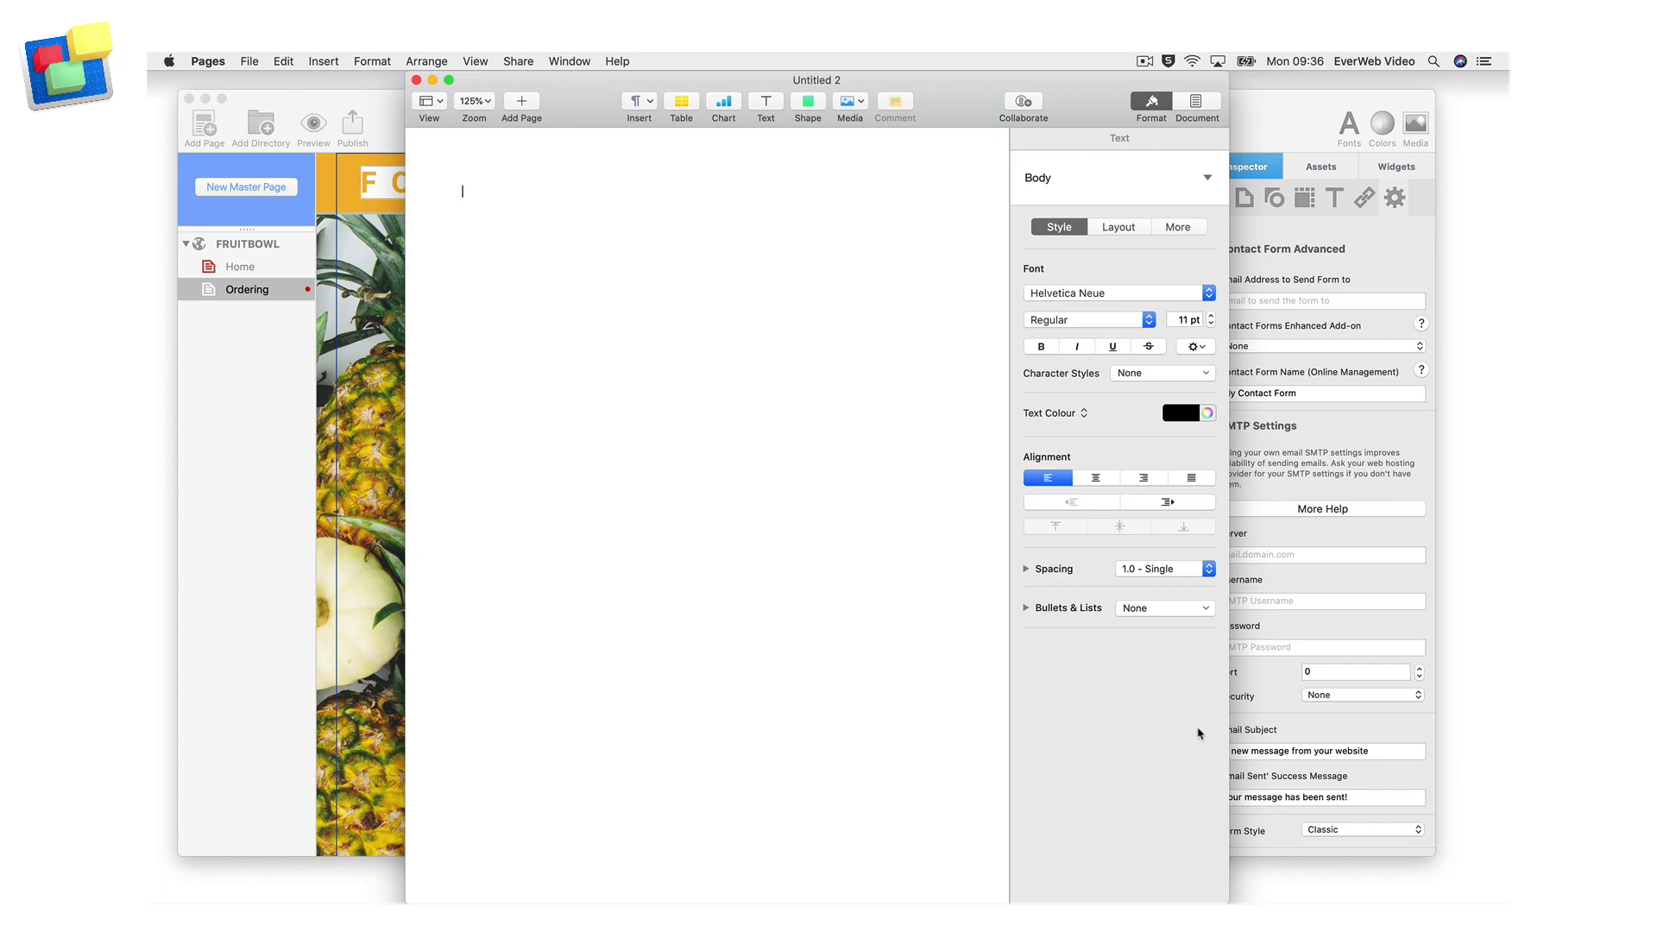
Step: In Pages, write the list "Apples, Apricots, Bananas, Blackberries, Blueberries, Cherries, Dried Fruits, Figs, Grapefruit, Kiwi Fruit, Mandarins, Mangos, Oranges, Pears, Peaches, Plums, Raspberries, Strawberries, Tangerines"
{"action": "type", "text": "Apples, Apricots, Bananas, B"}
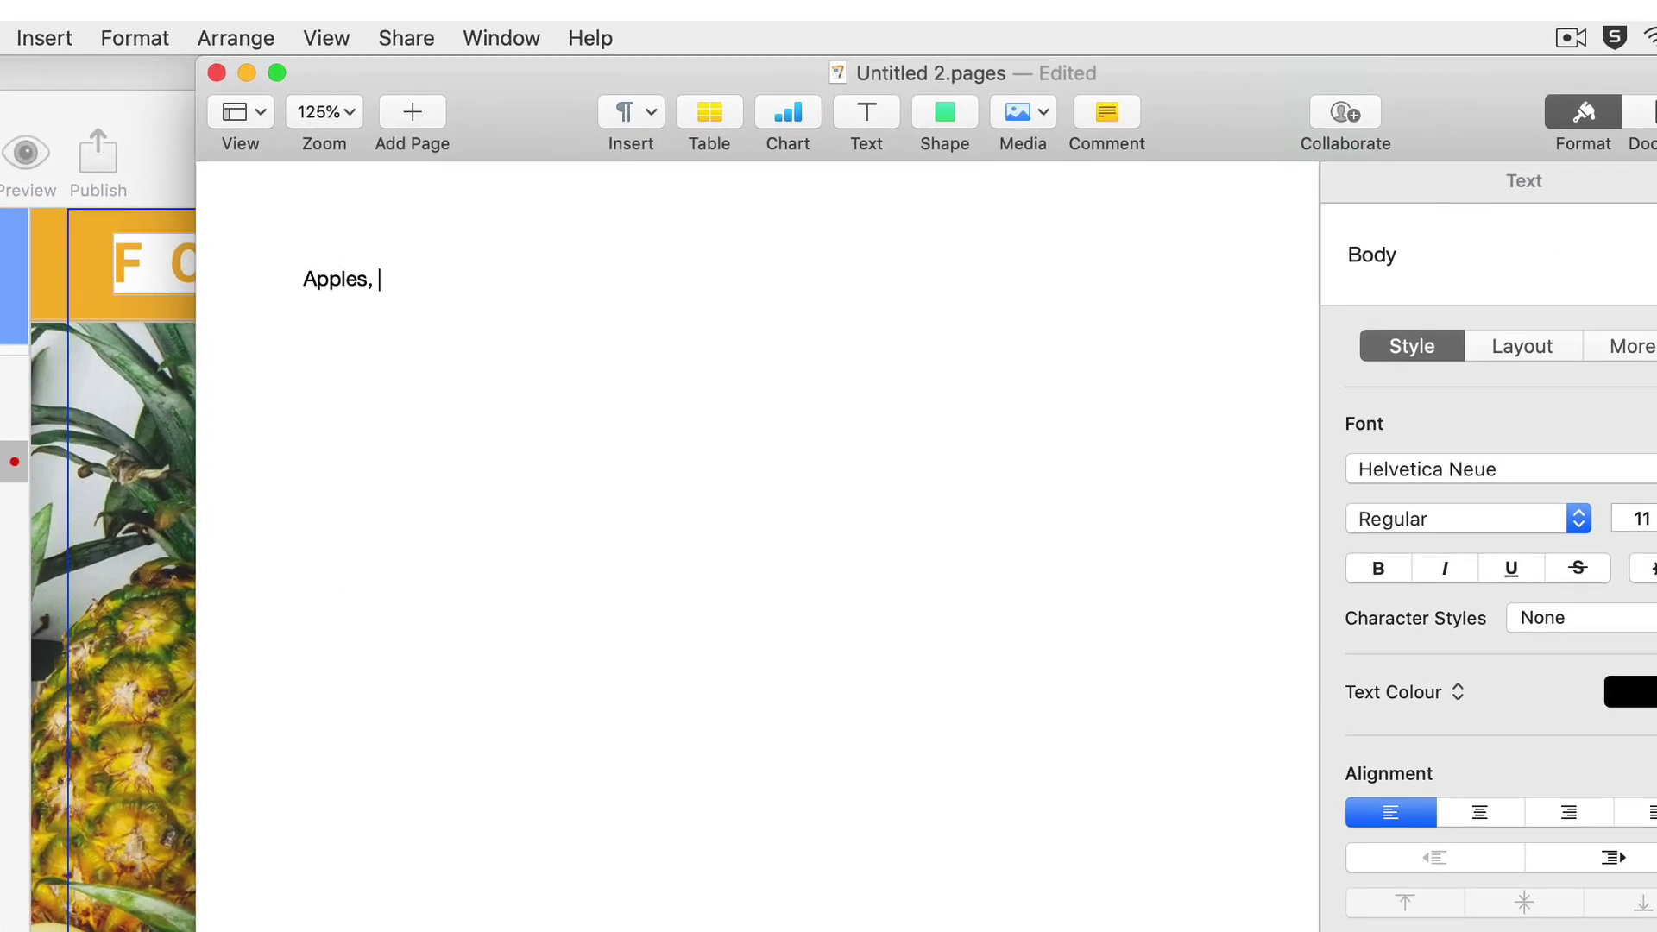
{"action": "type", "text": "lackberries, Blueberri"}
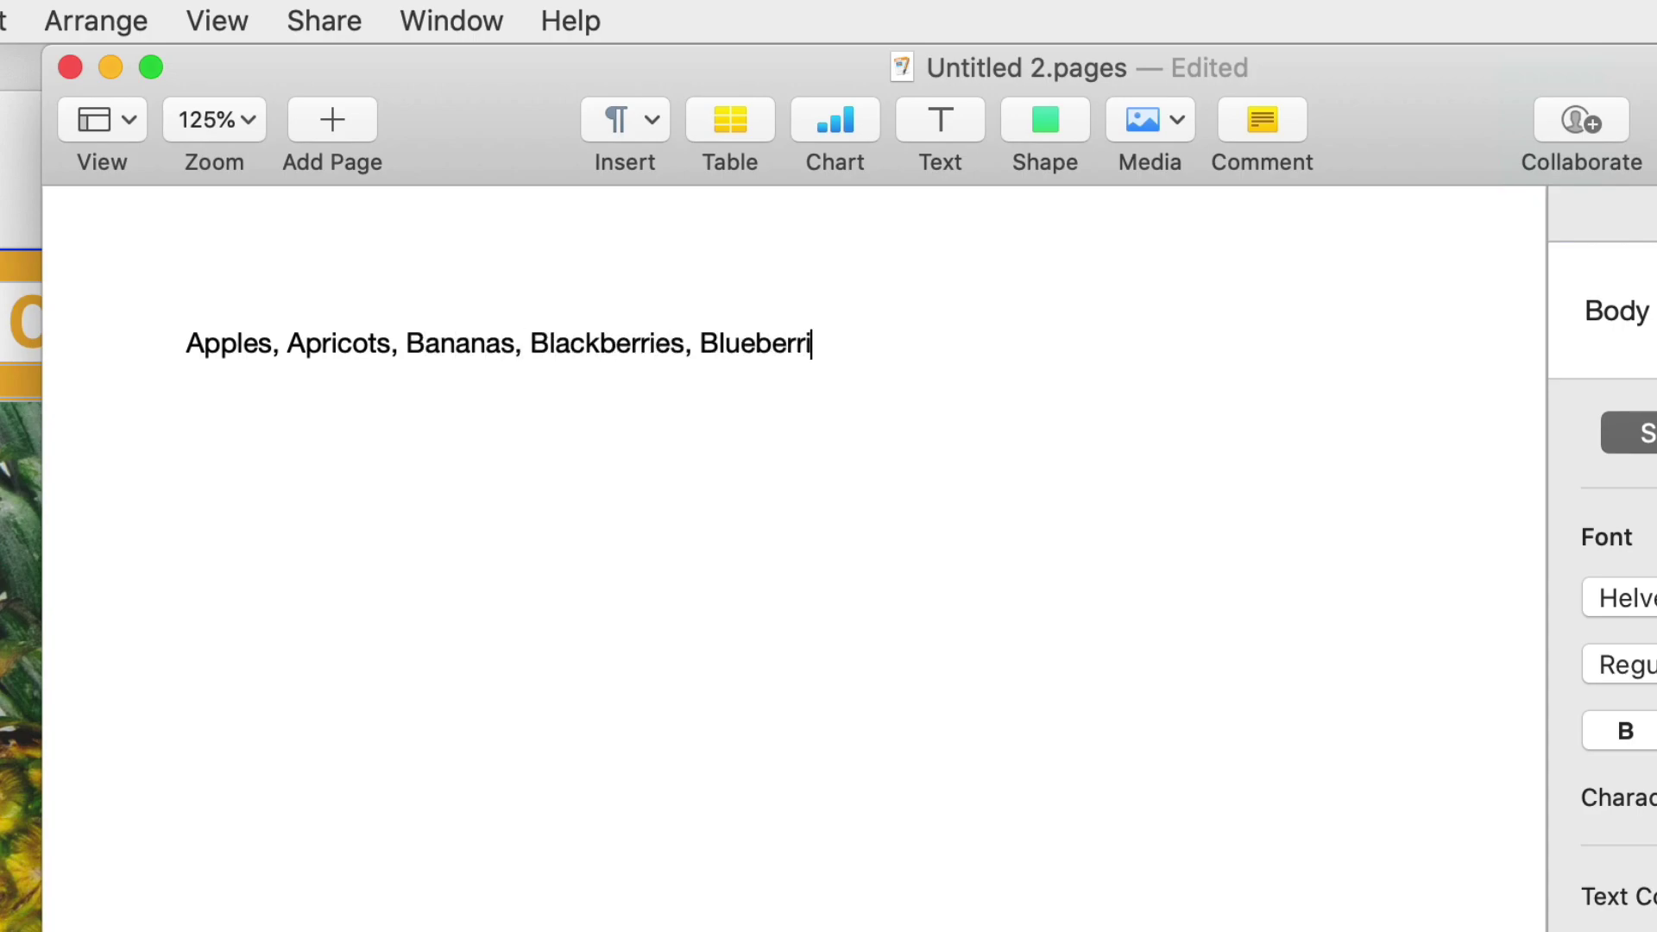
{"action": "type", "text": "es, Cherries, Dried Fruits, Figs, Grapefru"}
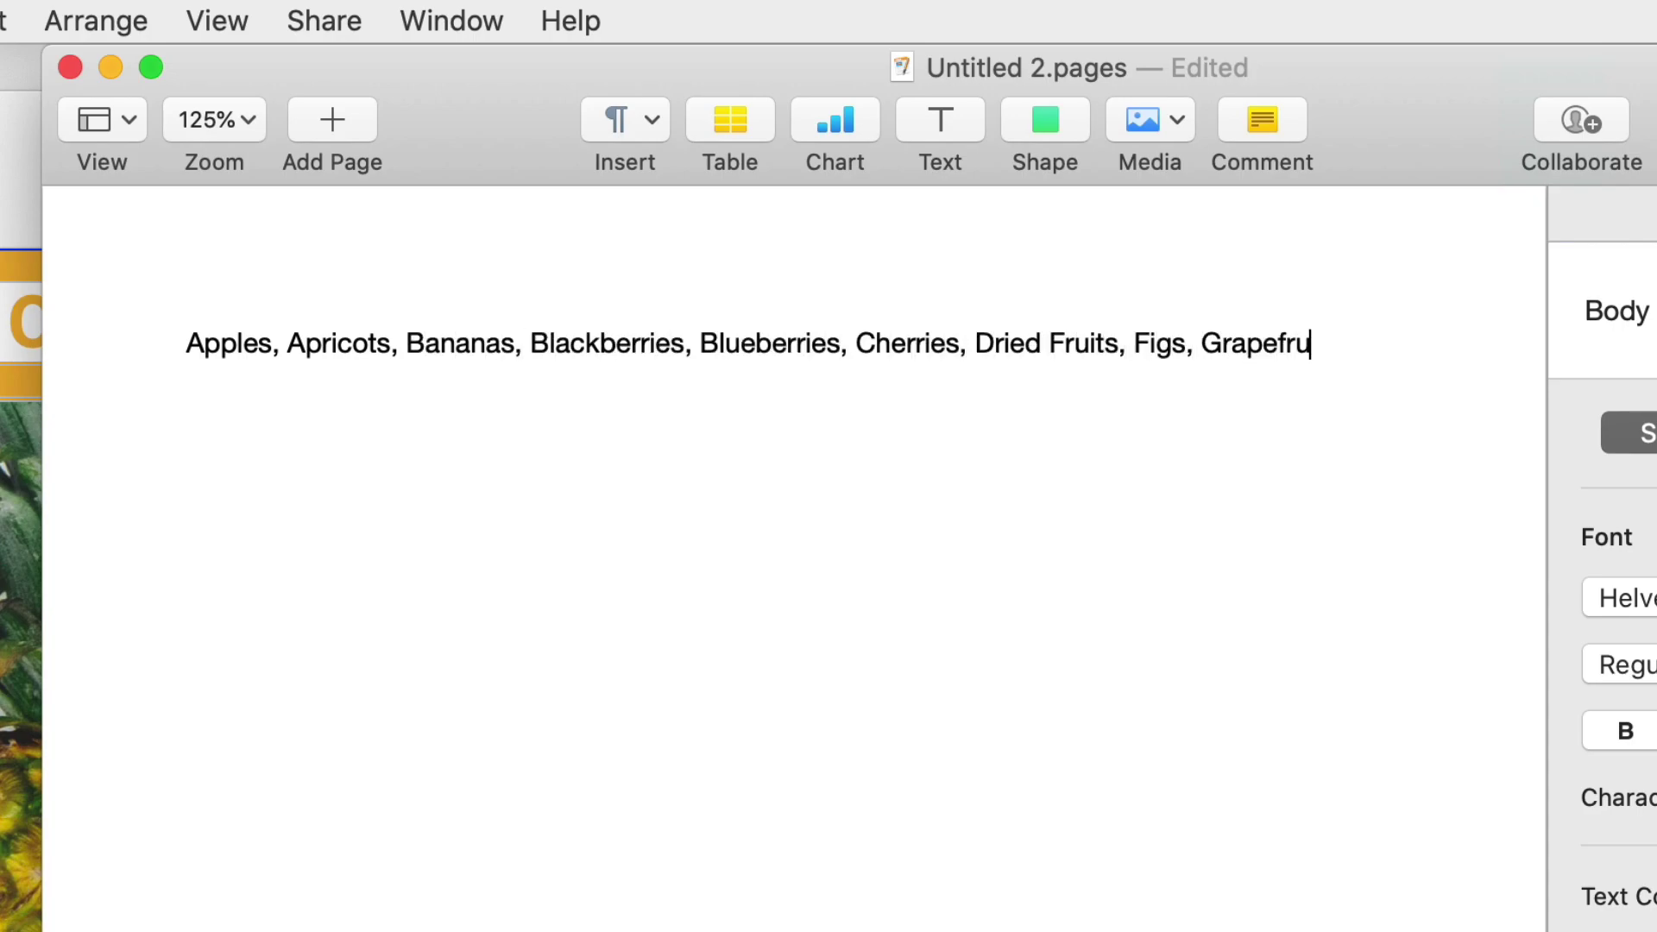
{"action": "type", "text": "it, Kiwi Fruit, Mandarins, Mangos, Oranges,"}
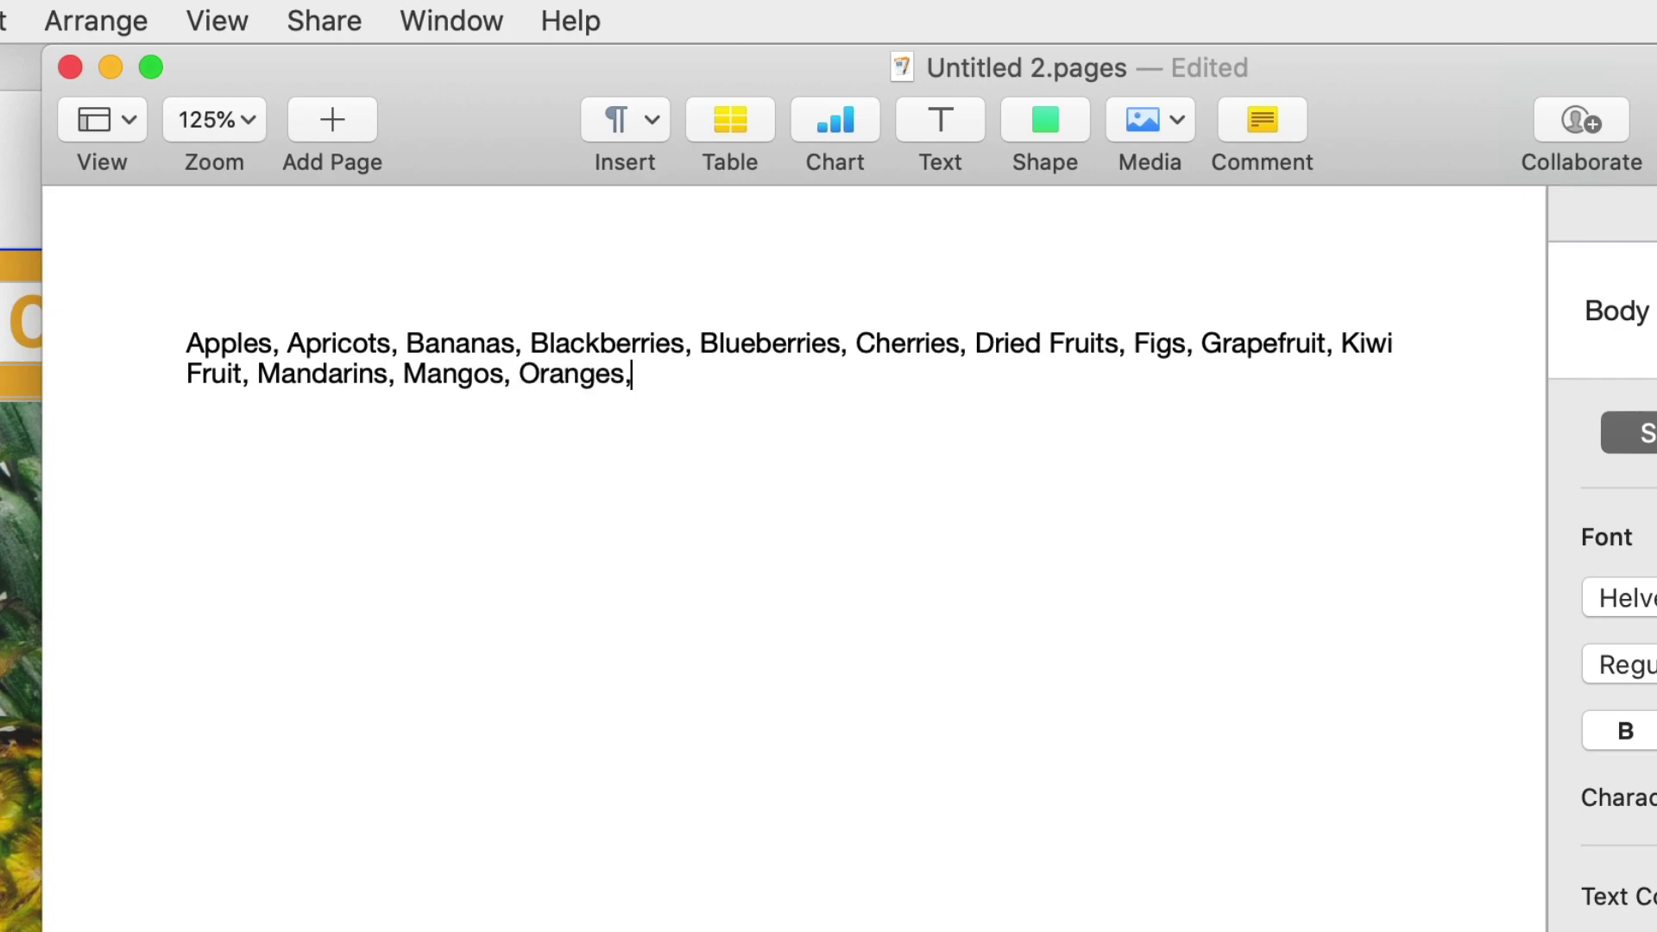
{"action": "type", "text": " Pears, Peaches, Plums, Raspberries, Strawberries, Tangerine"}
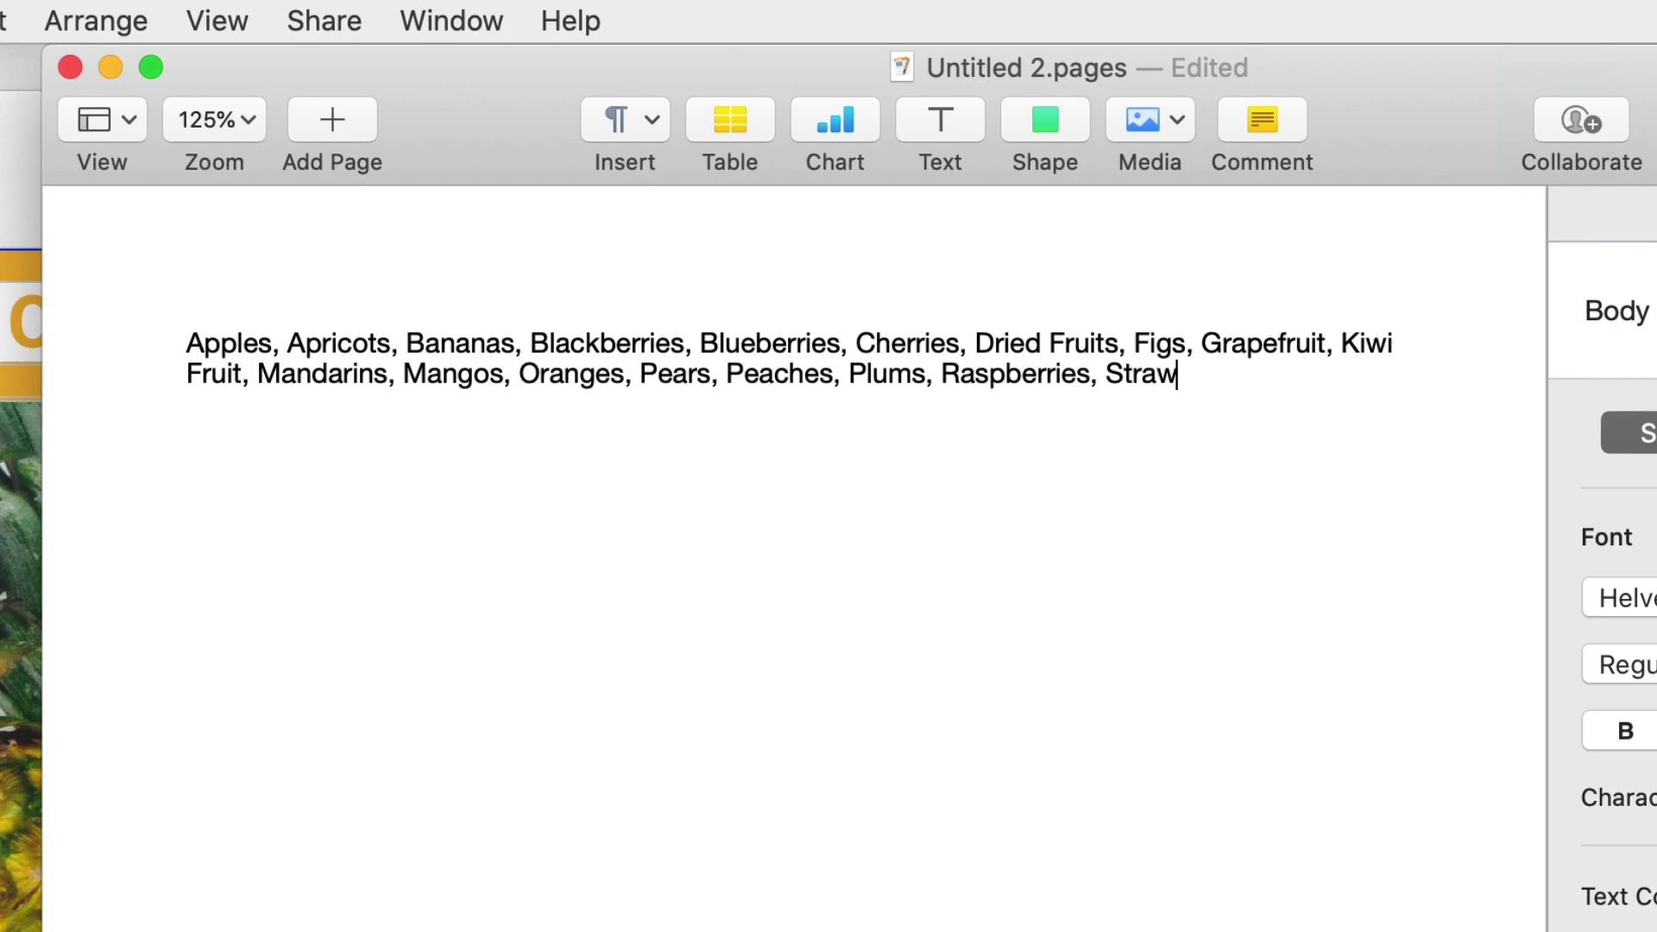
{"action": "type", "text": "s"}
Step: Export the comma-separated fruit list document as a plain text file
{"action": "left_click", "coordinate": [317, 405]}
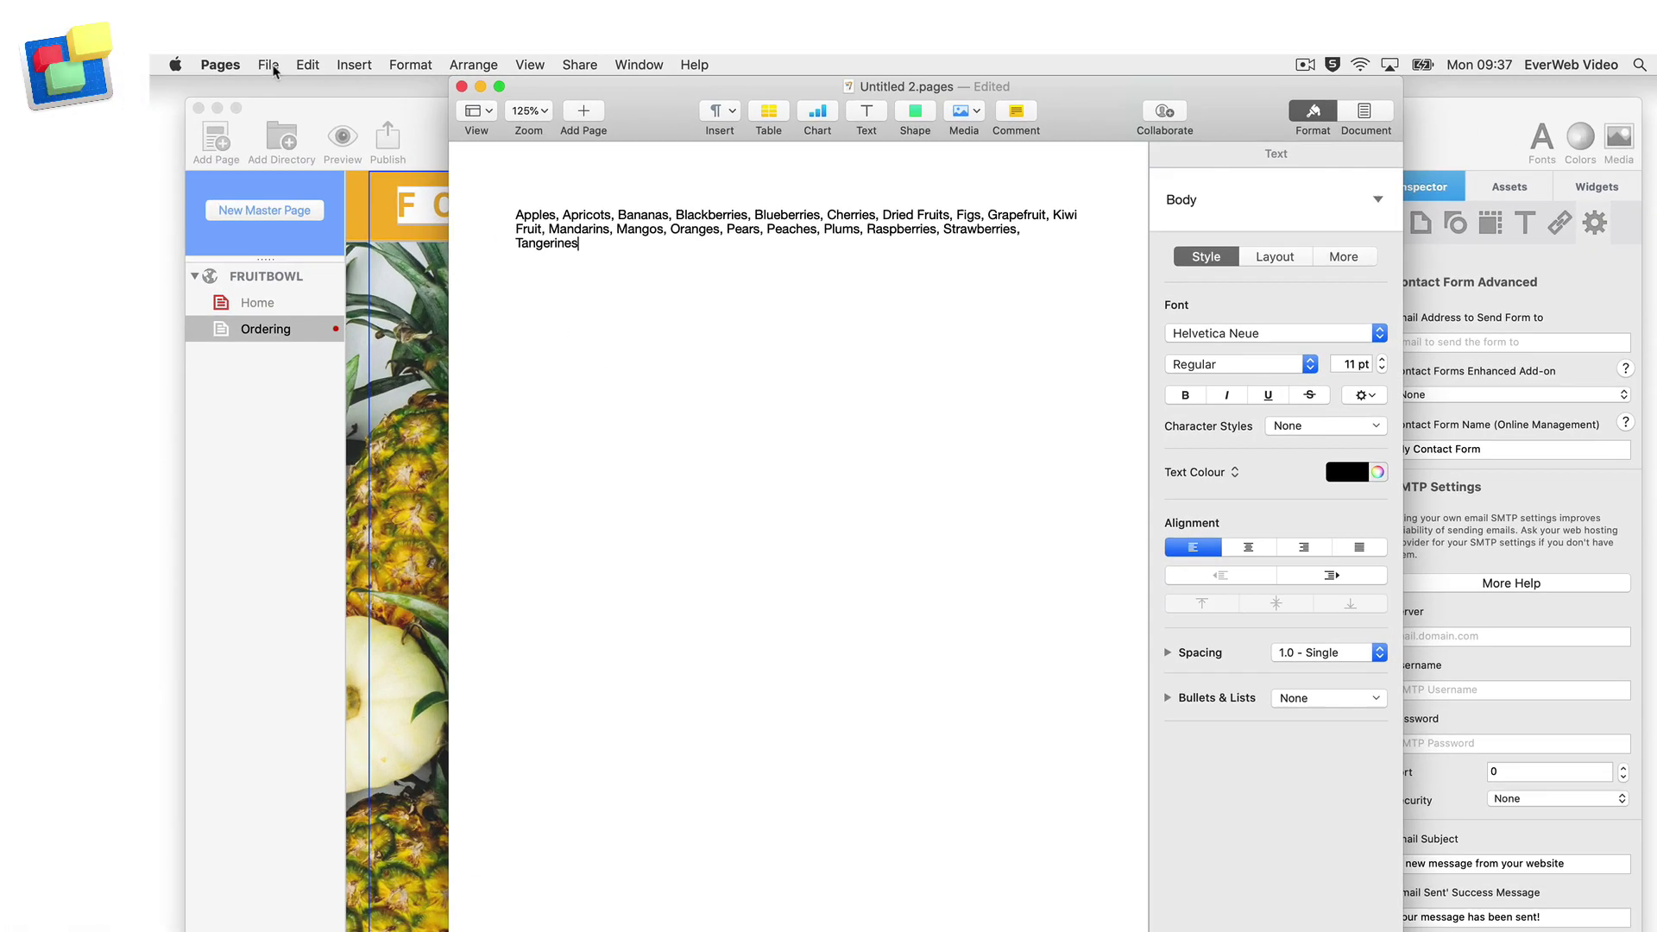
{"action": "left_click", "coordinate": [263, 48]}
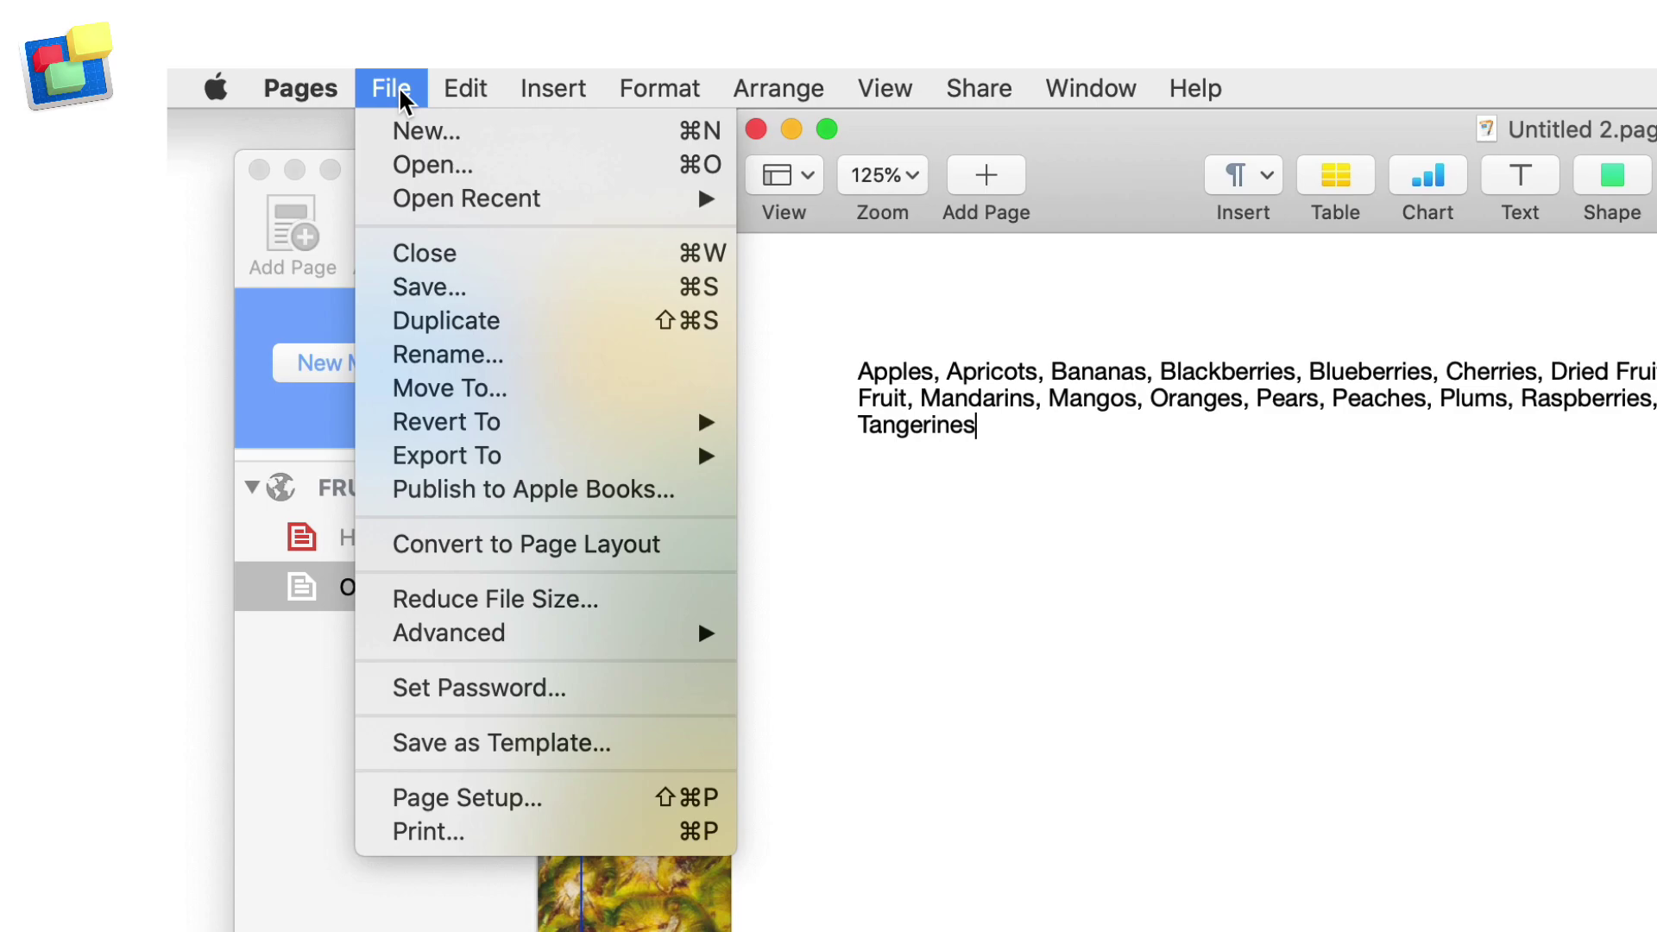
{"action": "mouse_move", "coordinate": [619, 466]}
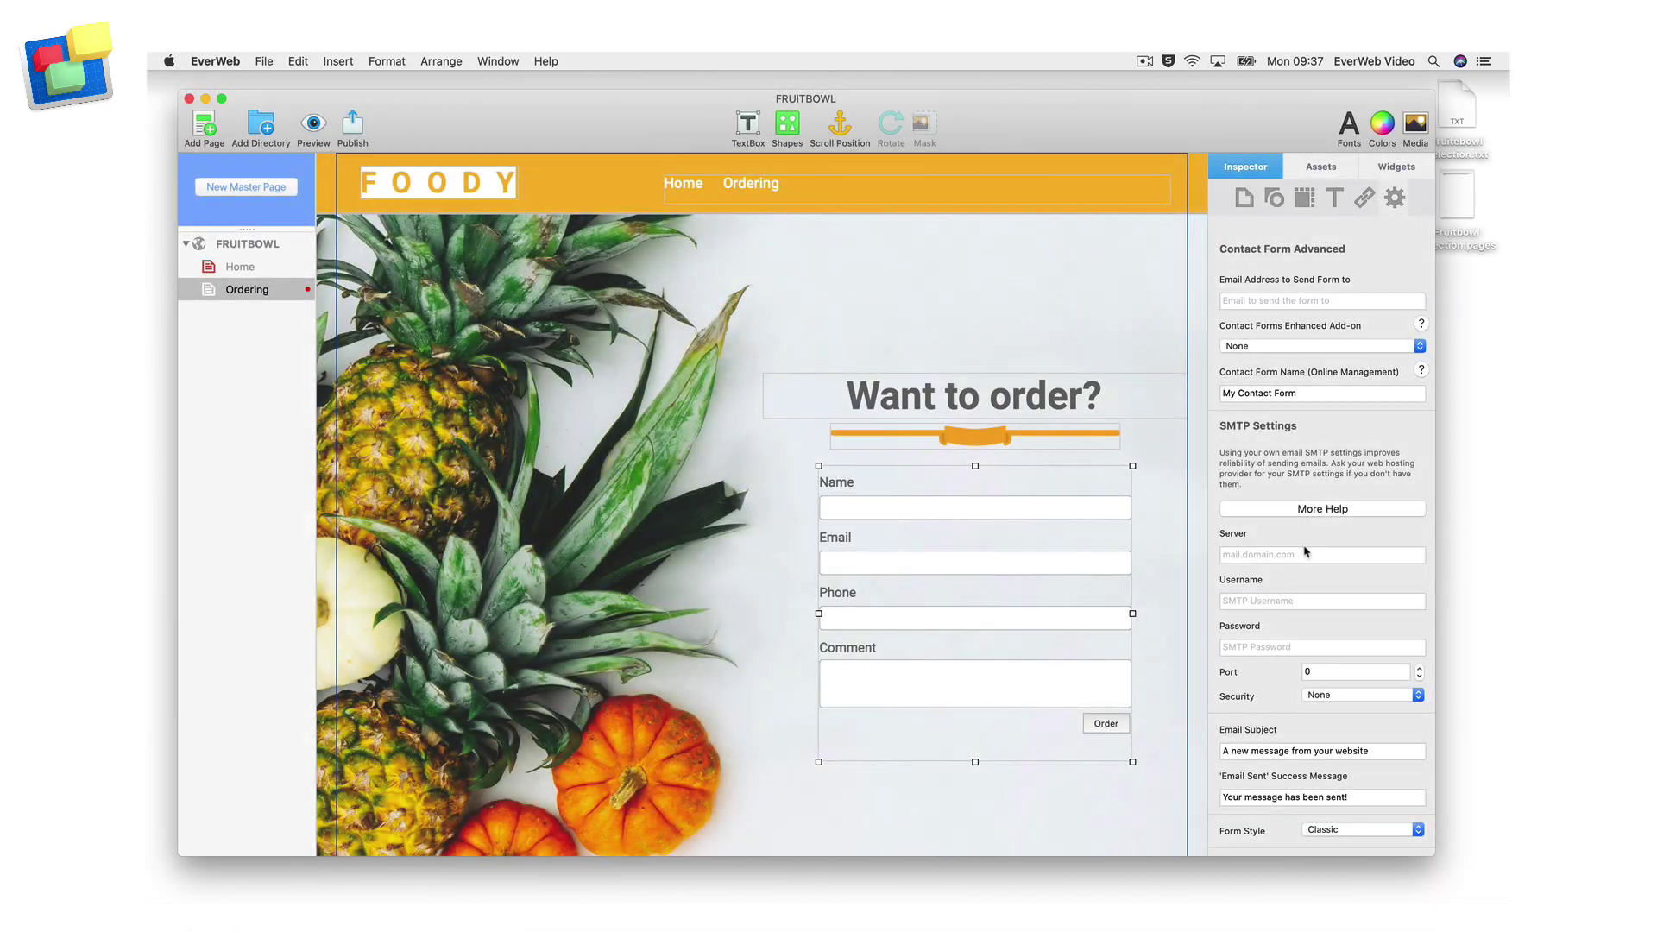
Step: In EverWeb, add a form control named "Selection" to the contact form and set its control type to Selection List
{"action": "scroll", "coordinate": [1421, 595], "scroll_direction": "down", "scroll_amount": 10}
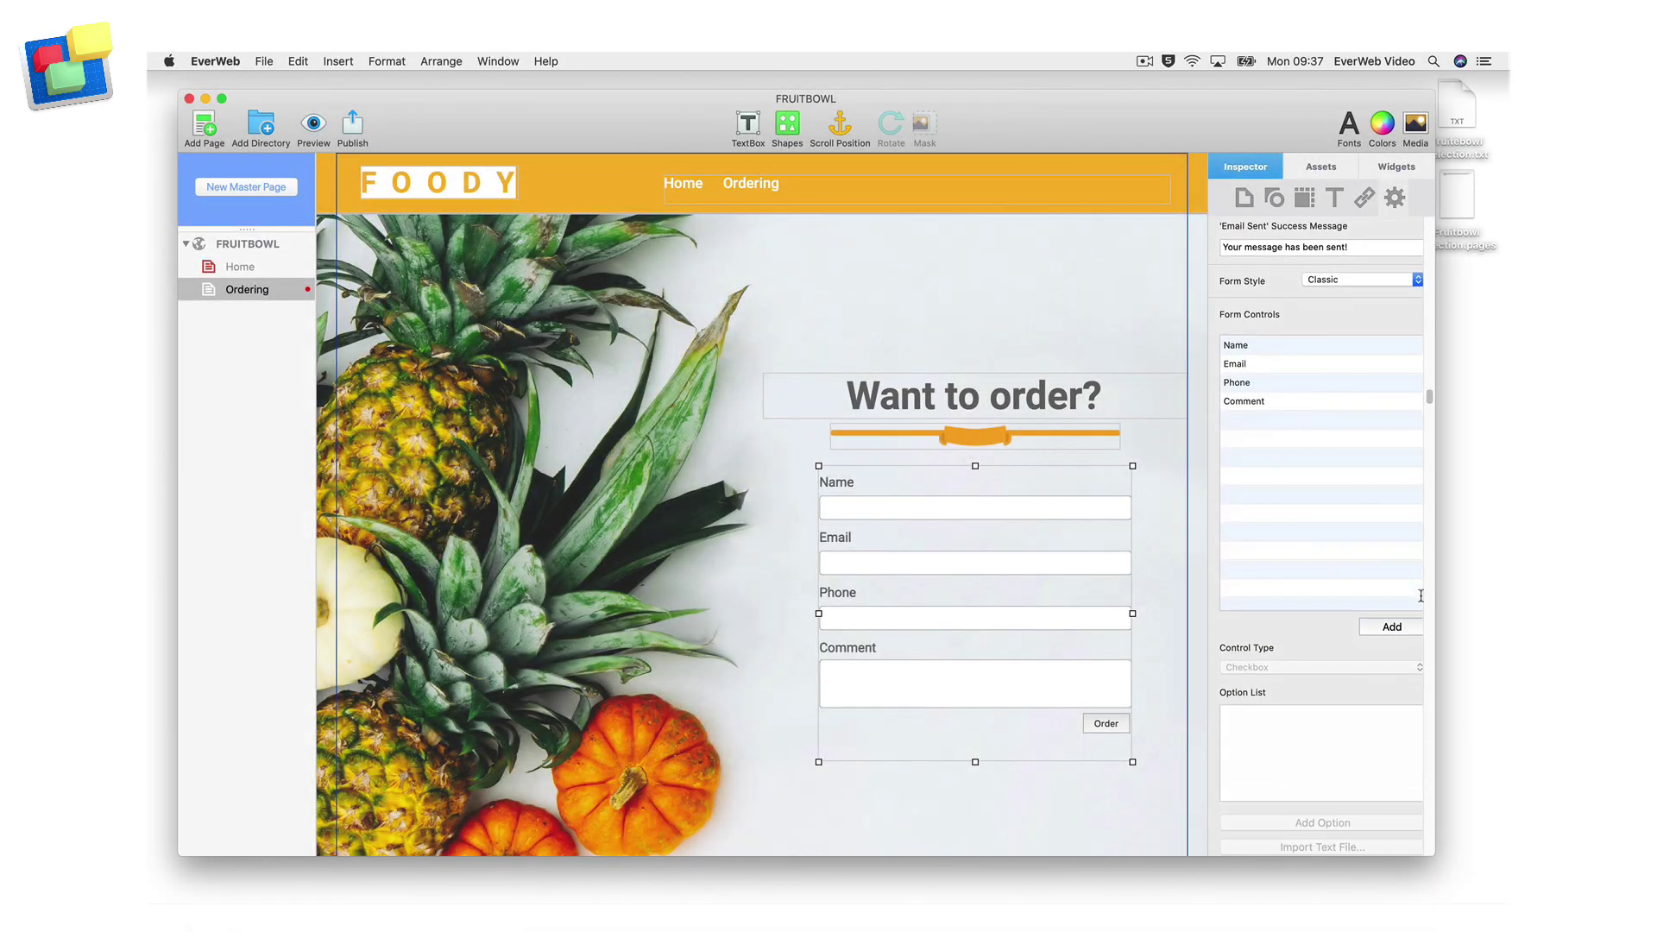
{"action": "scroll", "coordinate": [1421, 596], "scroll_direction": "down", "scroll_amount": 3}
{"action": "left_click", "coordinate": [1392, 530]}
{"action": "type", "text": "Selection"}
{"action": "key", "text": "Return"}
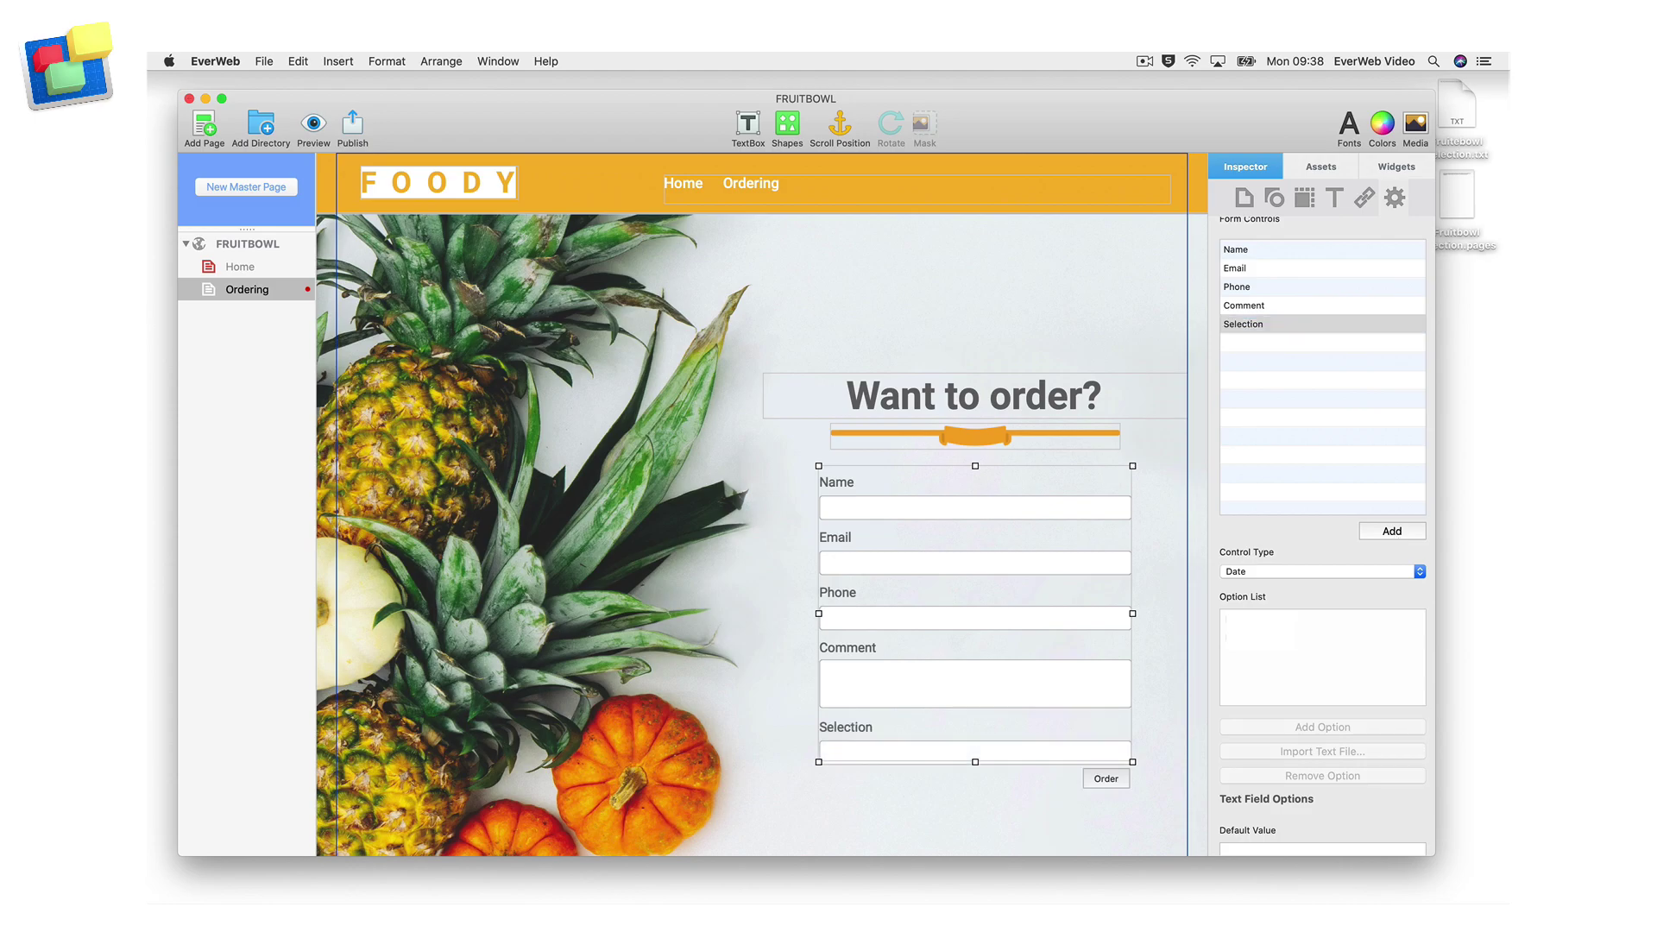
{"action": "left_click", "coordinate": [1420, 571]}
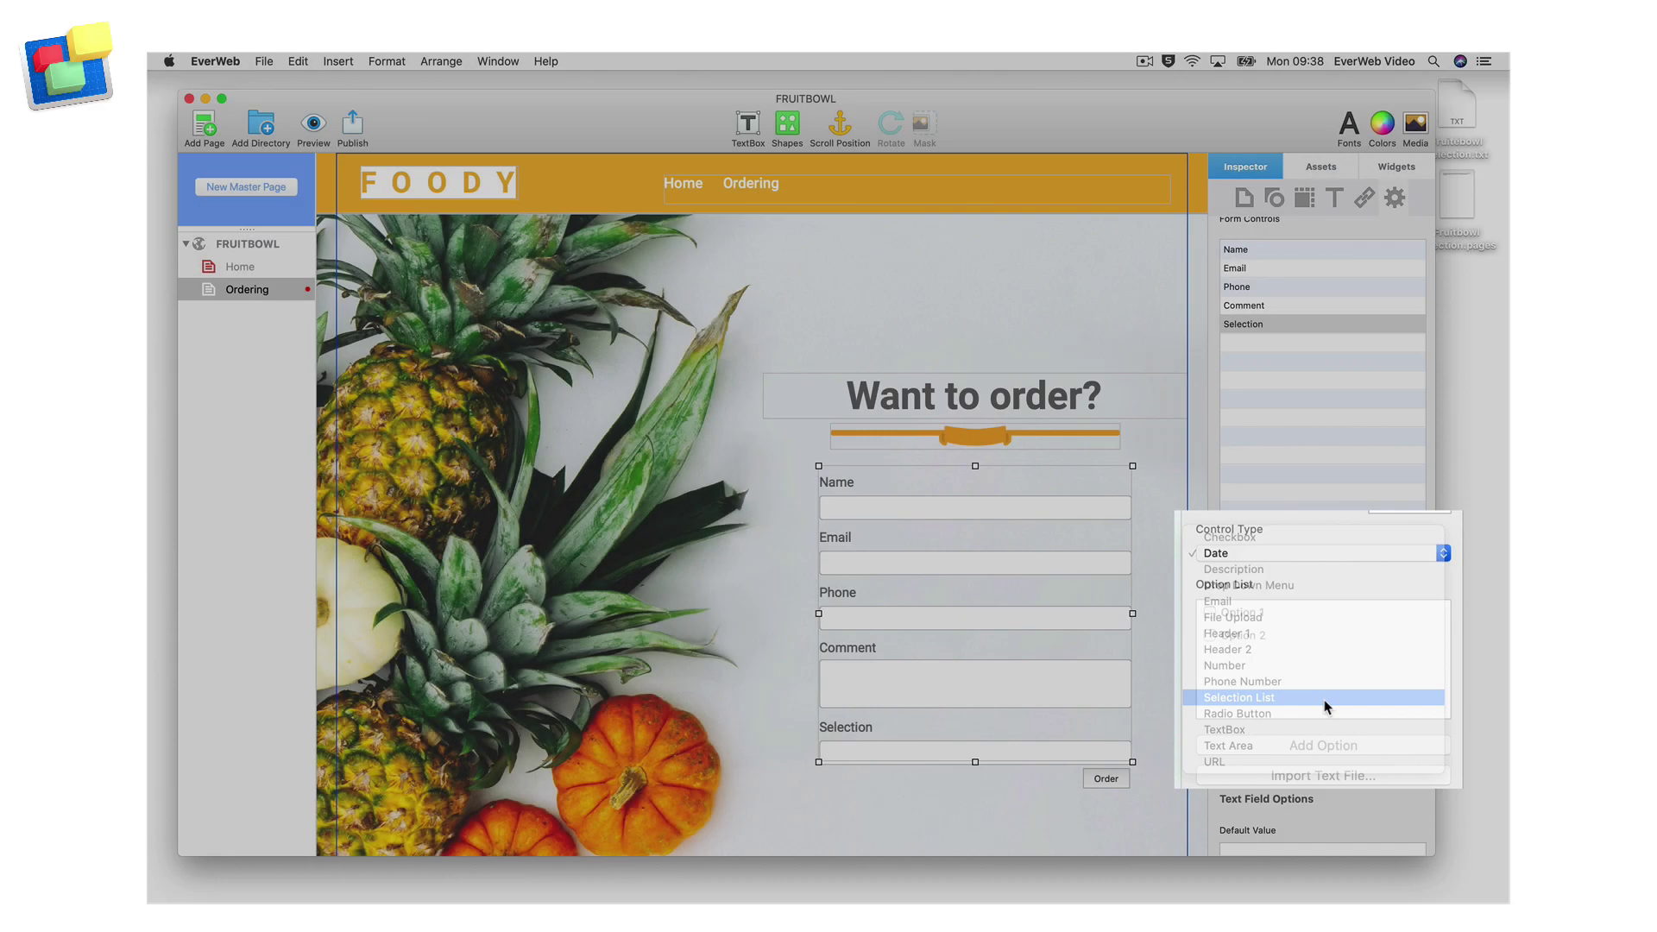
{"action": "left_click", "coordinate": [1327, 705]}
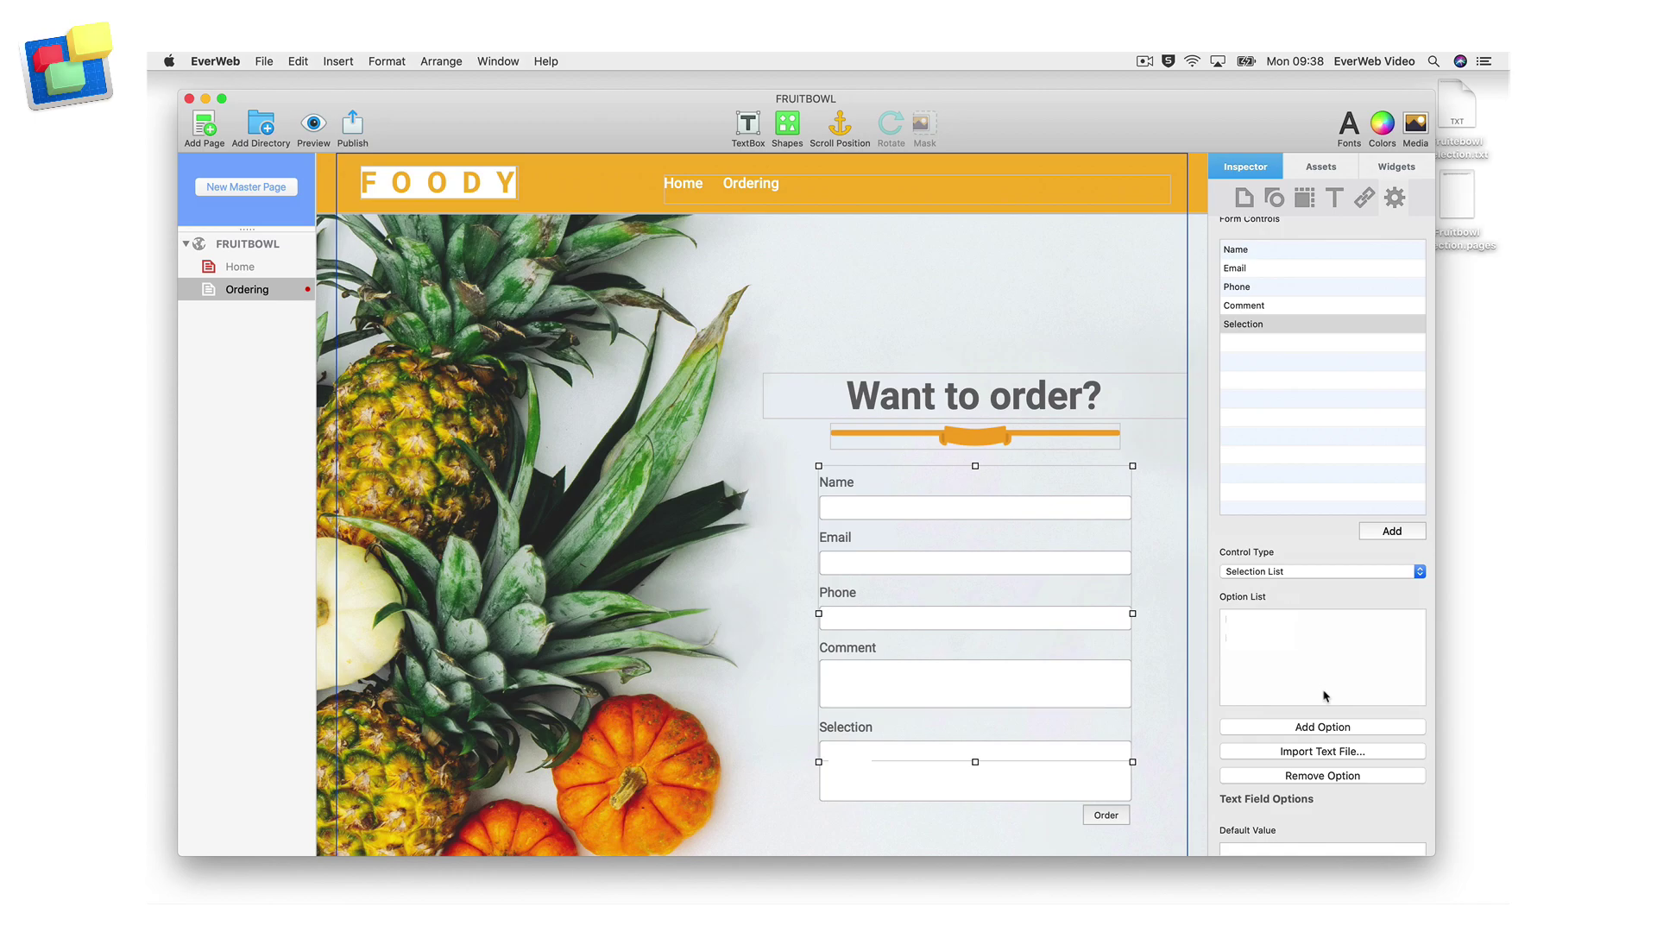
Step: Import Fruitebowl Selection.txt from the Desktop as the options of the Selection control
{"action": "left_click", "coordinate": [1382, 753]}
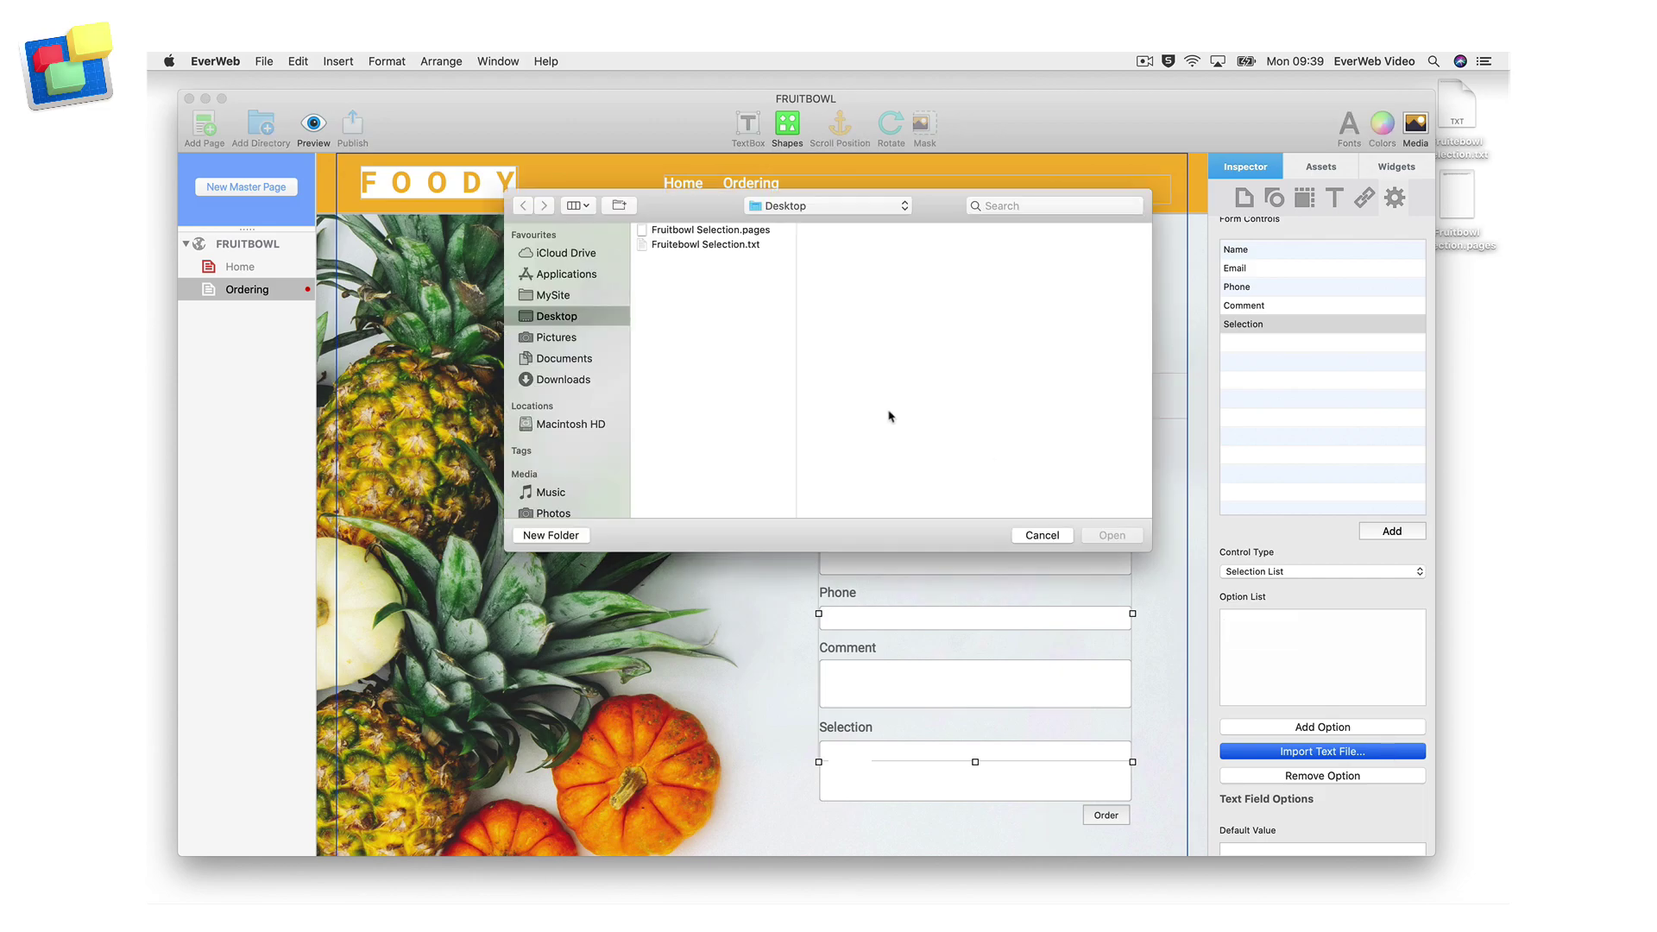
{"action": "left_click", "coordinate": [766, 246]}
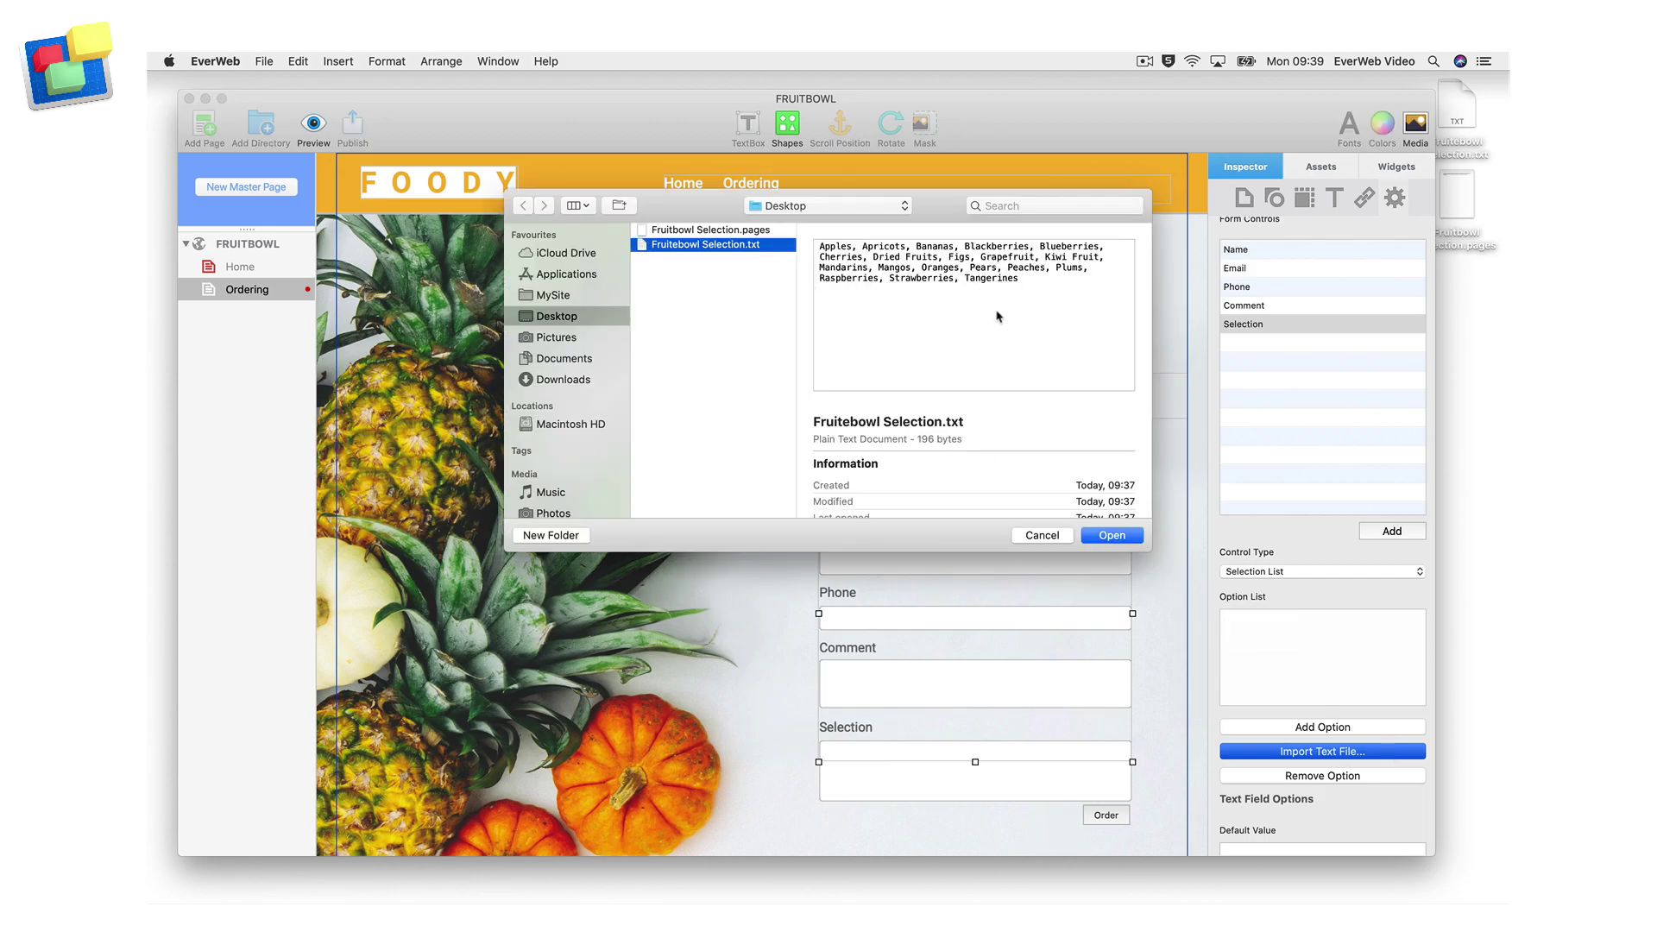
{"action": "left_click", "coordinate": [1112, 536]}
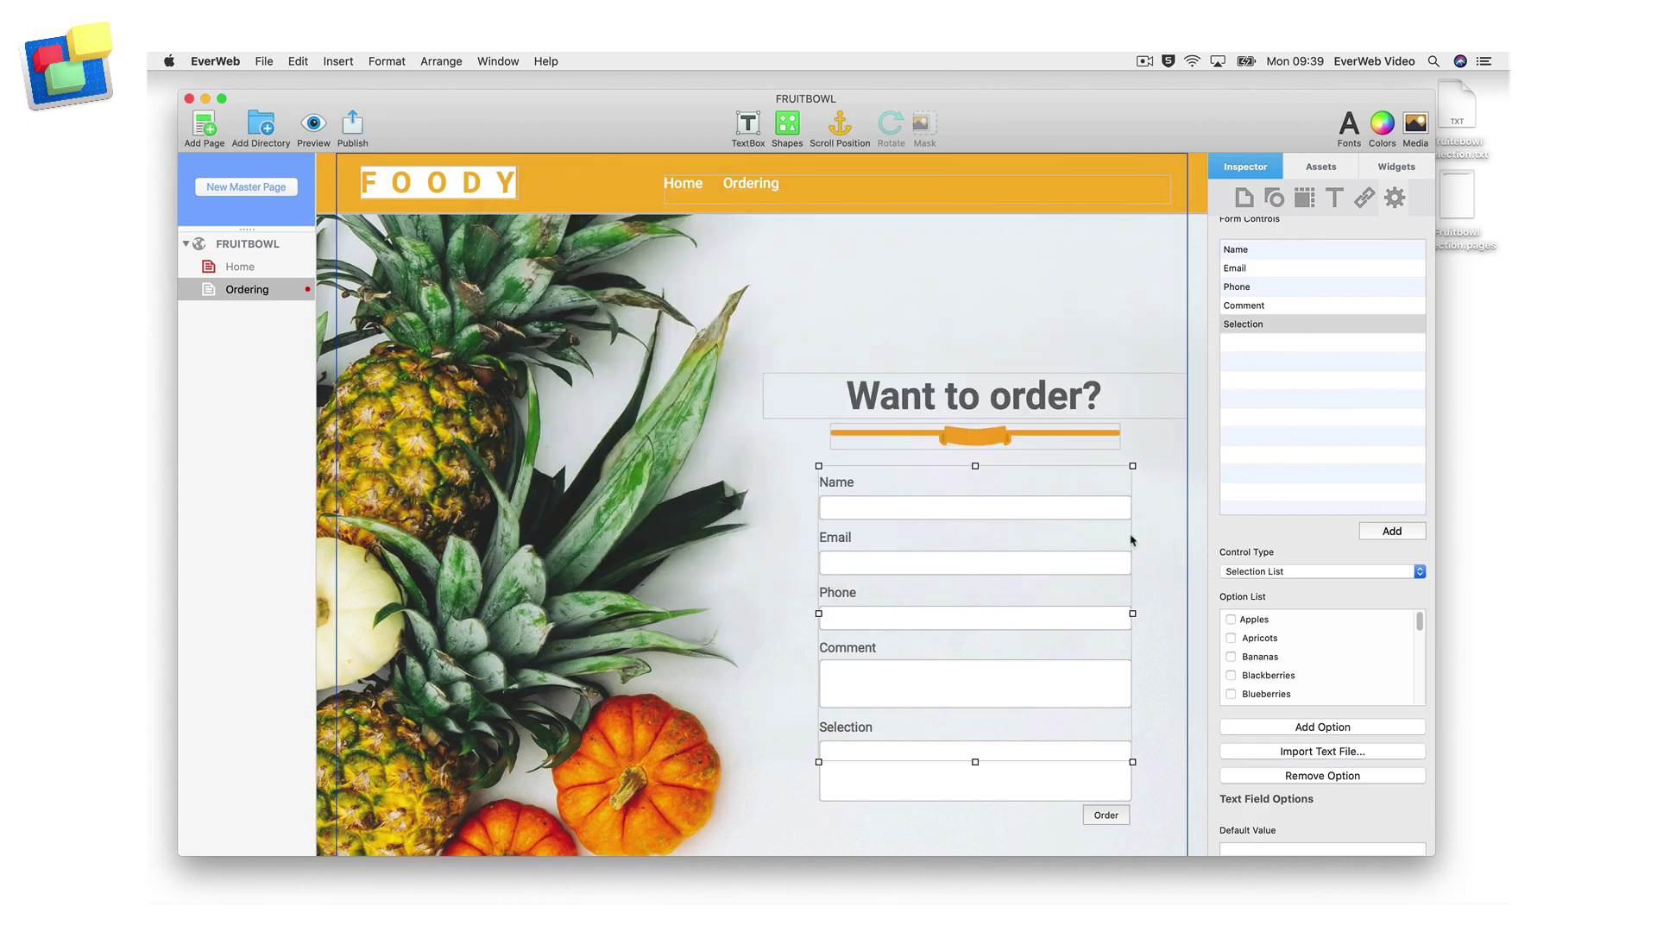
{"action": "scroll", "coordinate": [1382, 657], "scroll_direction": "down", "scroll_amount": 3}
{"action": "scroll", "coordinate": [1382, 657], "scroll_direction": "down", "scroll_amount": 1}
{"action": "scroll", "coordinate": [1382, 657], "scroll_direction": "down", "scroll_amount": 8}
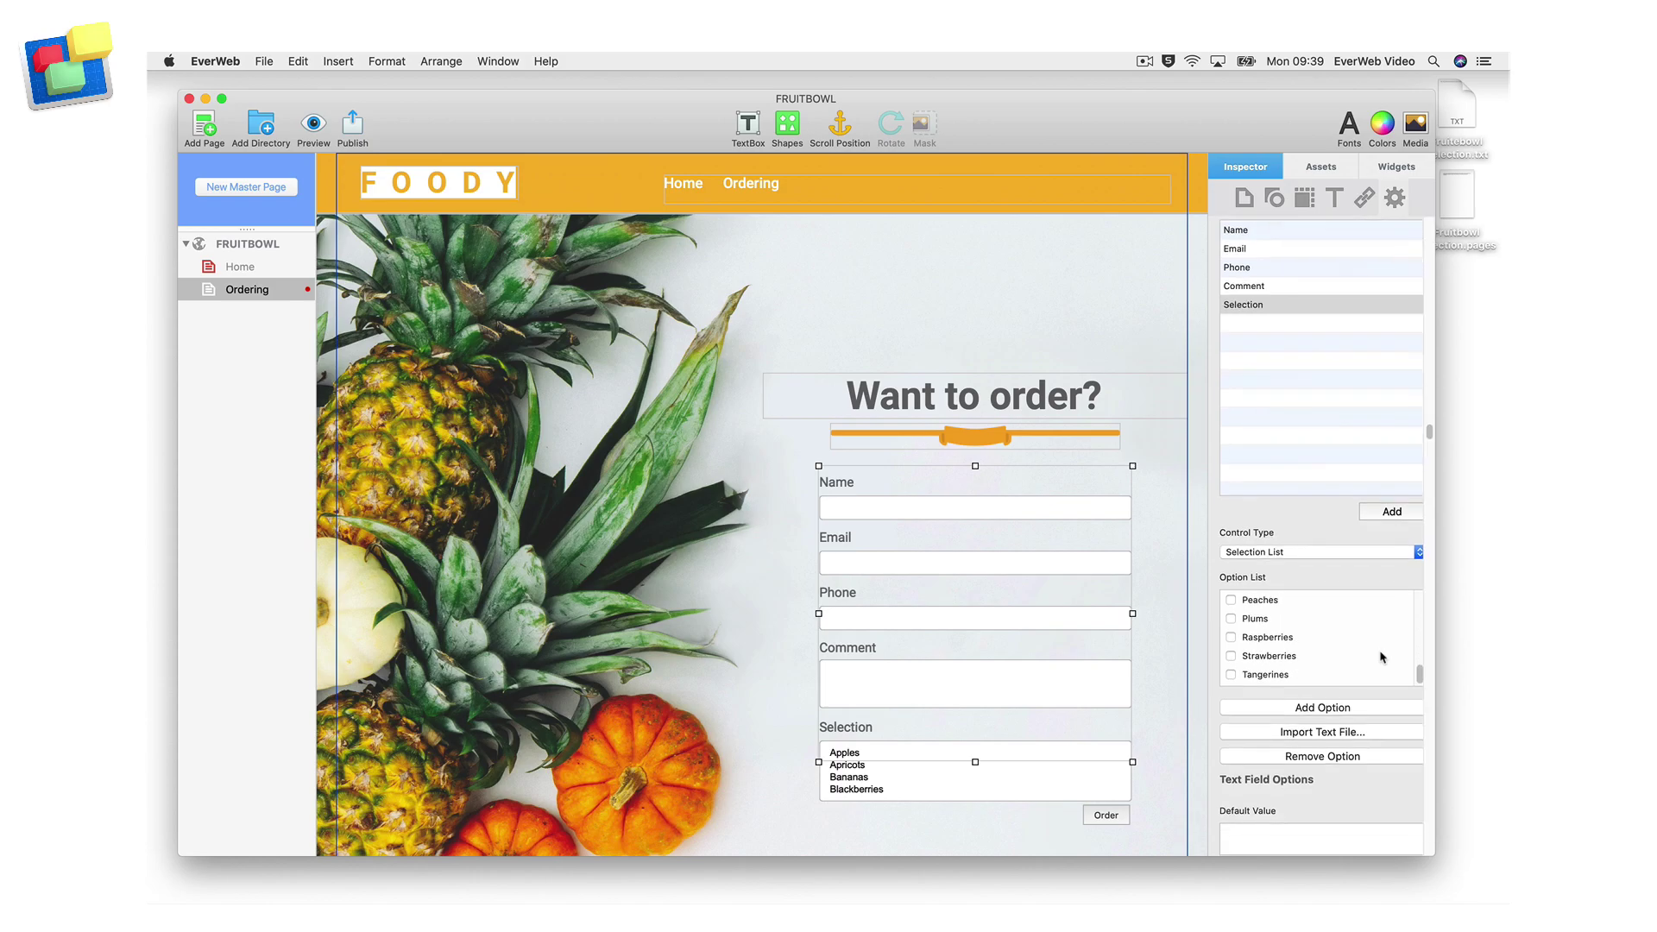
{"action": "scroll", "coordinate": [1382, 658], "scroll_direction": "up", "scroll_amount": 10}
{"action": "scroll", "coordinate": [1384, 664], "scroll_direction": "up", "scroll_amount": 2}
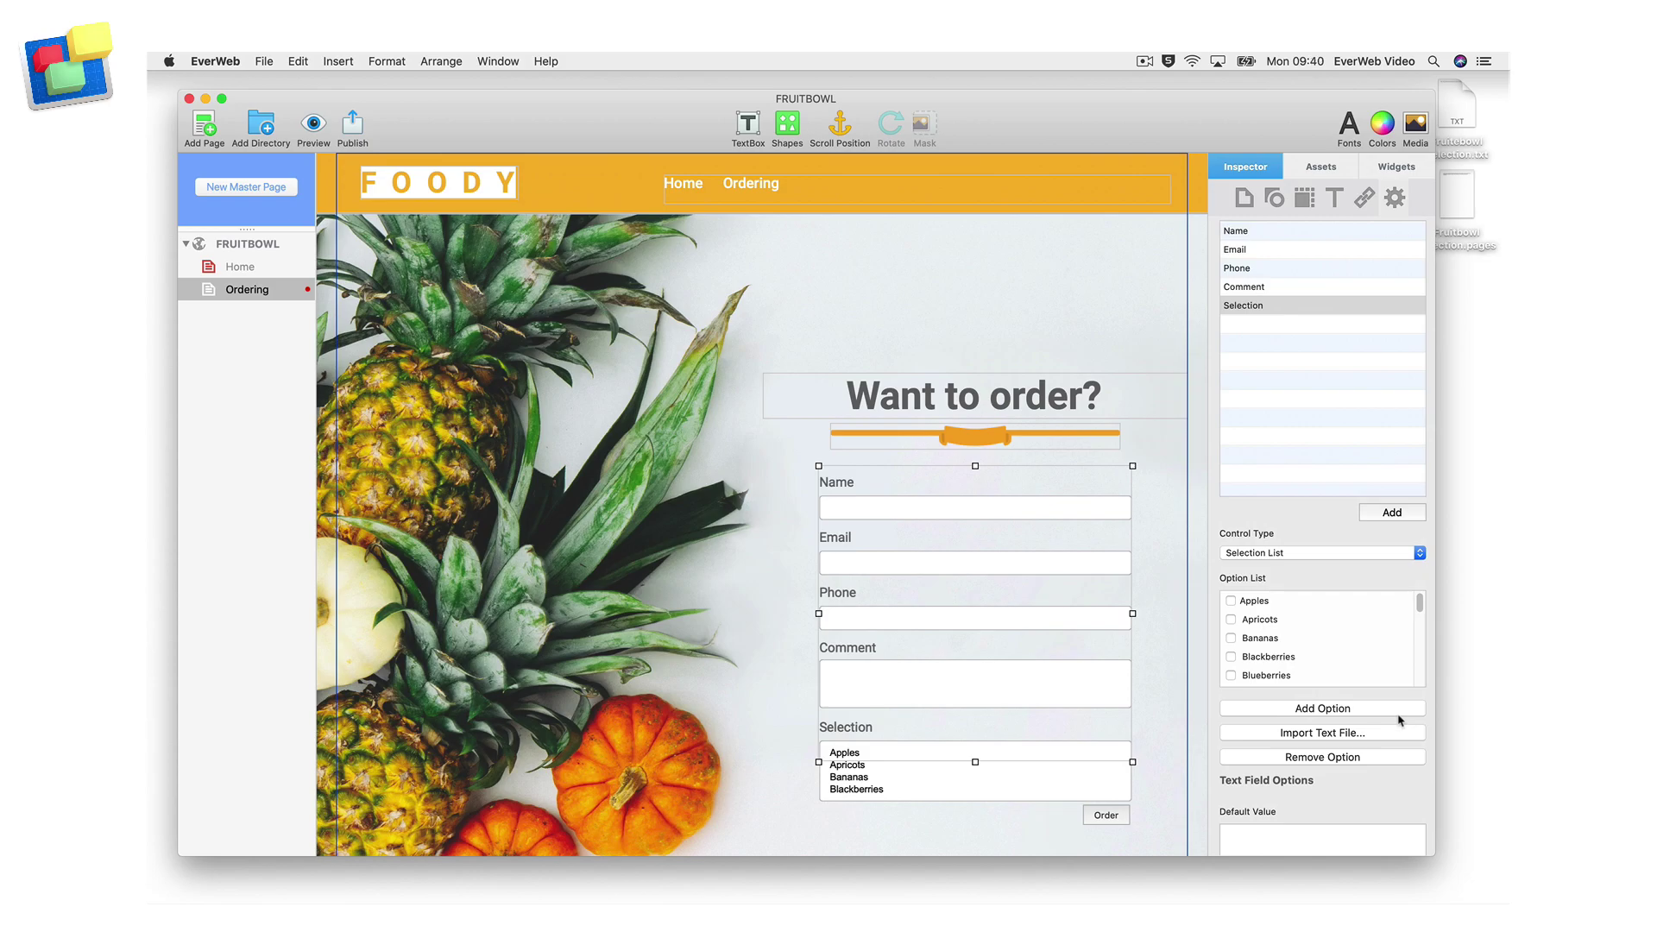
Step: Preview the Ordering page in Safari and select Apples in the form's Selection list
{"action": "left_click", "coordinate": [313, 126]}
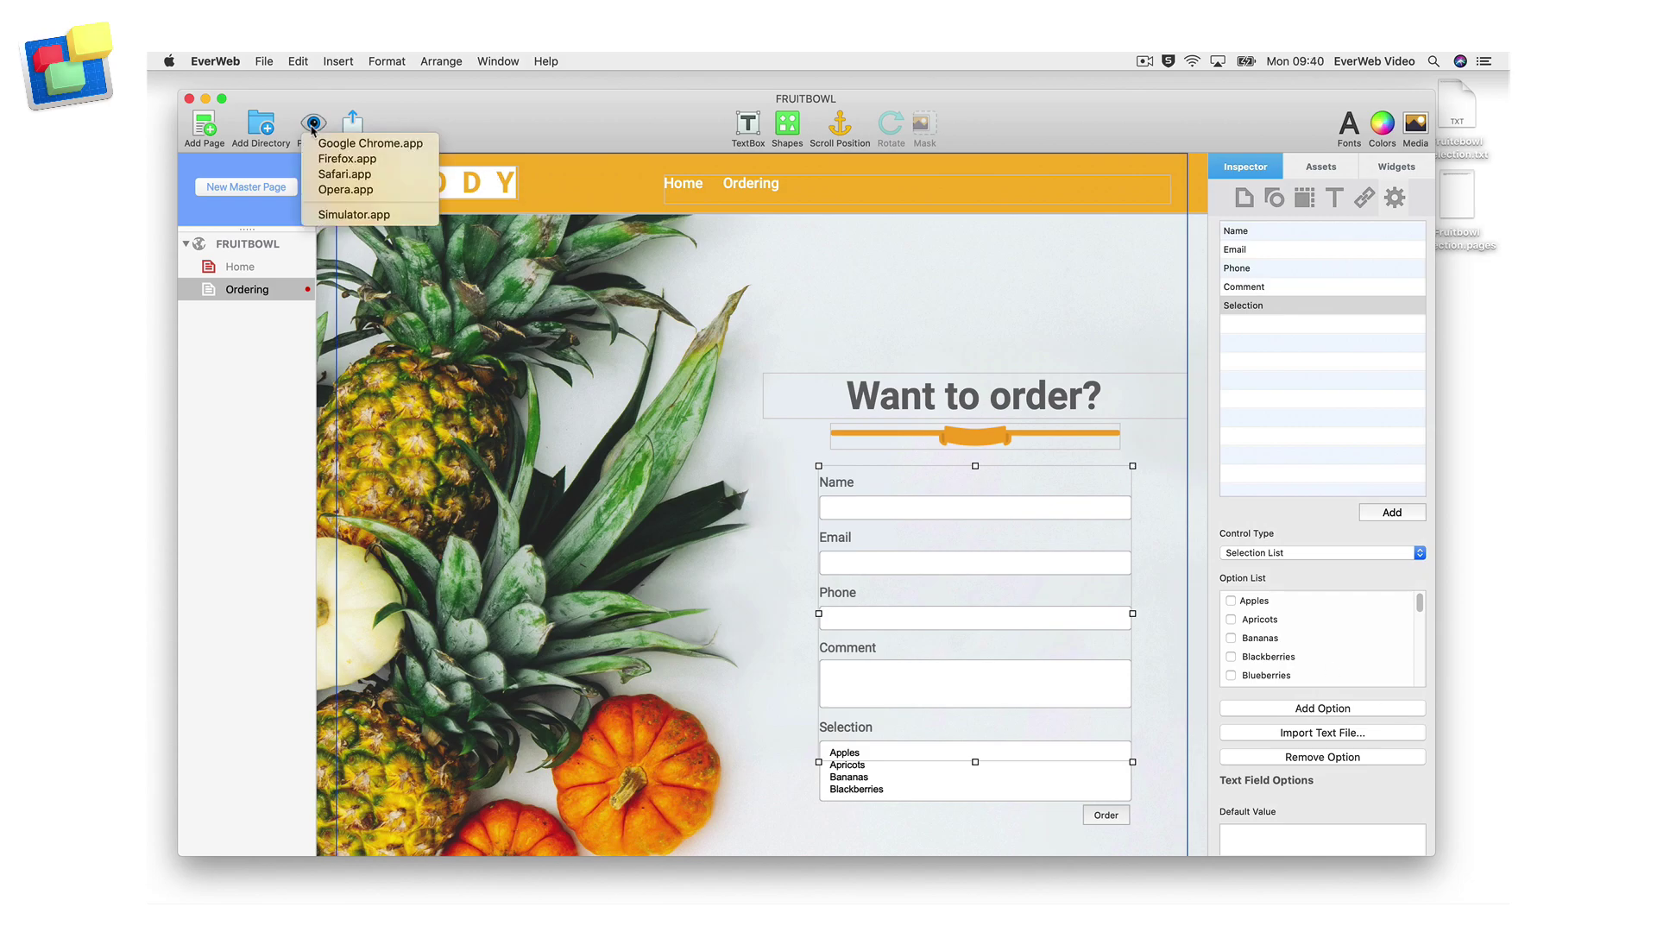
{"action": "left_click", "coordinate": [372, 175]}
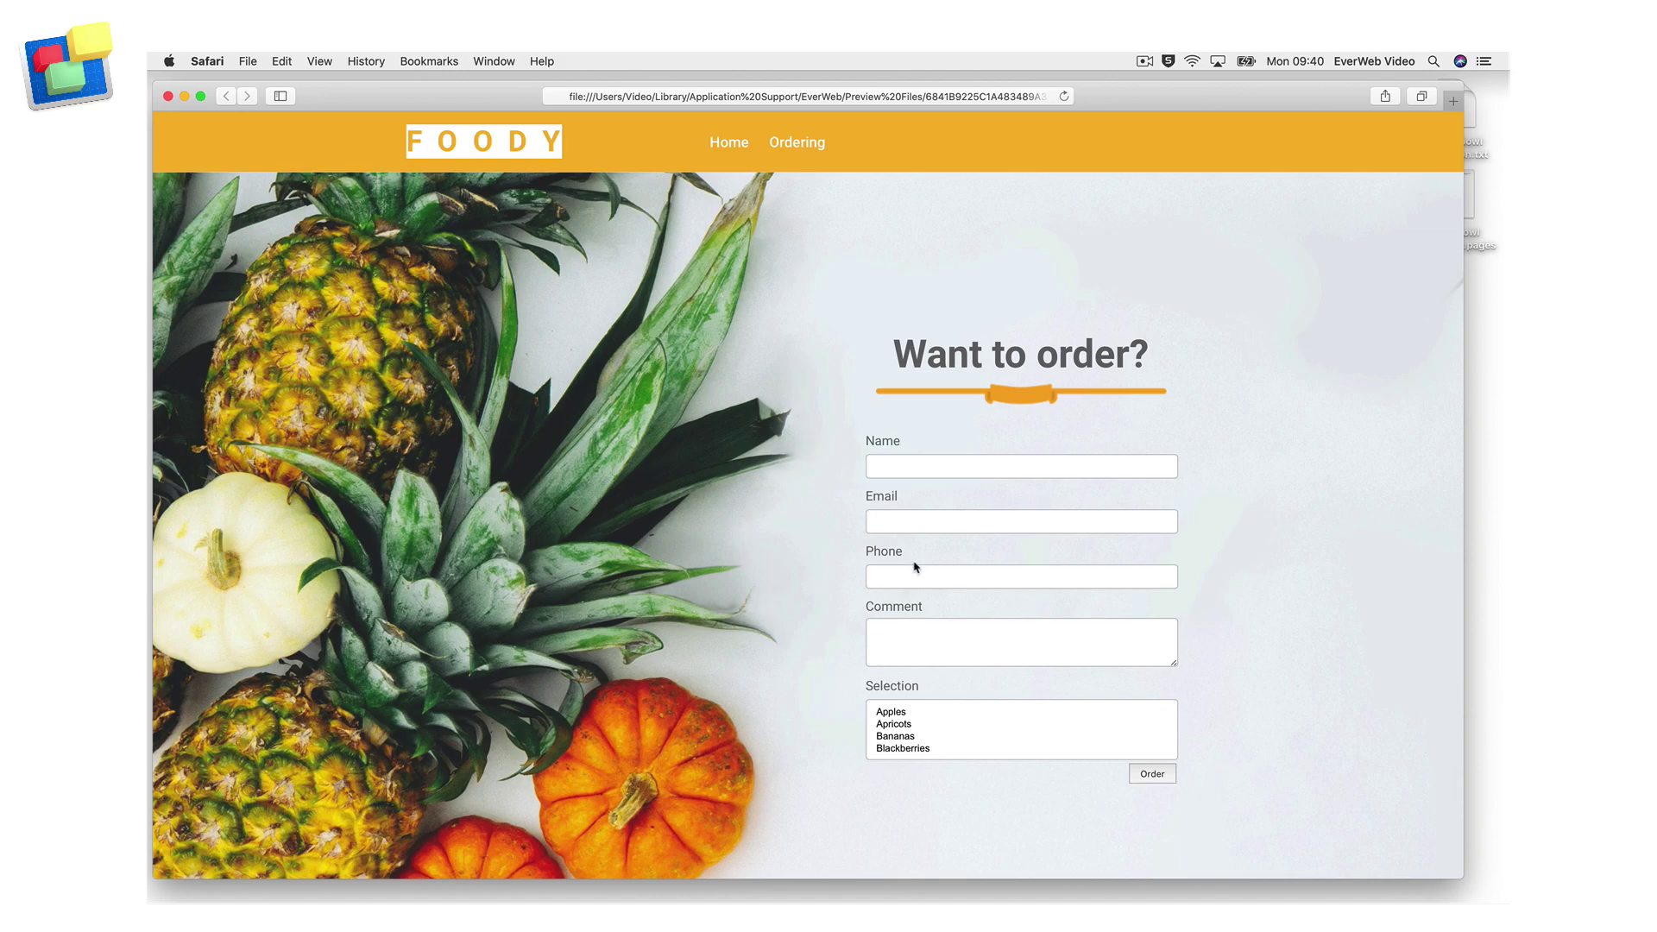
{"action": "left_click", "coordinate": [1011, 716]}
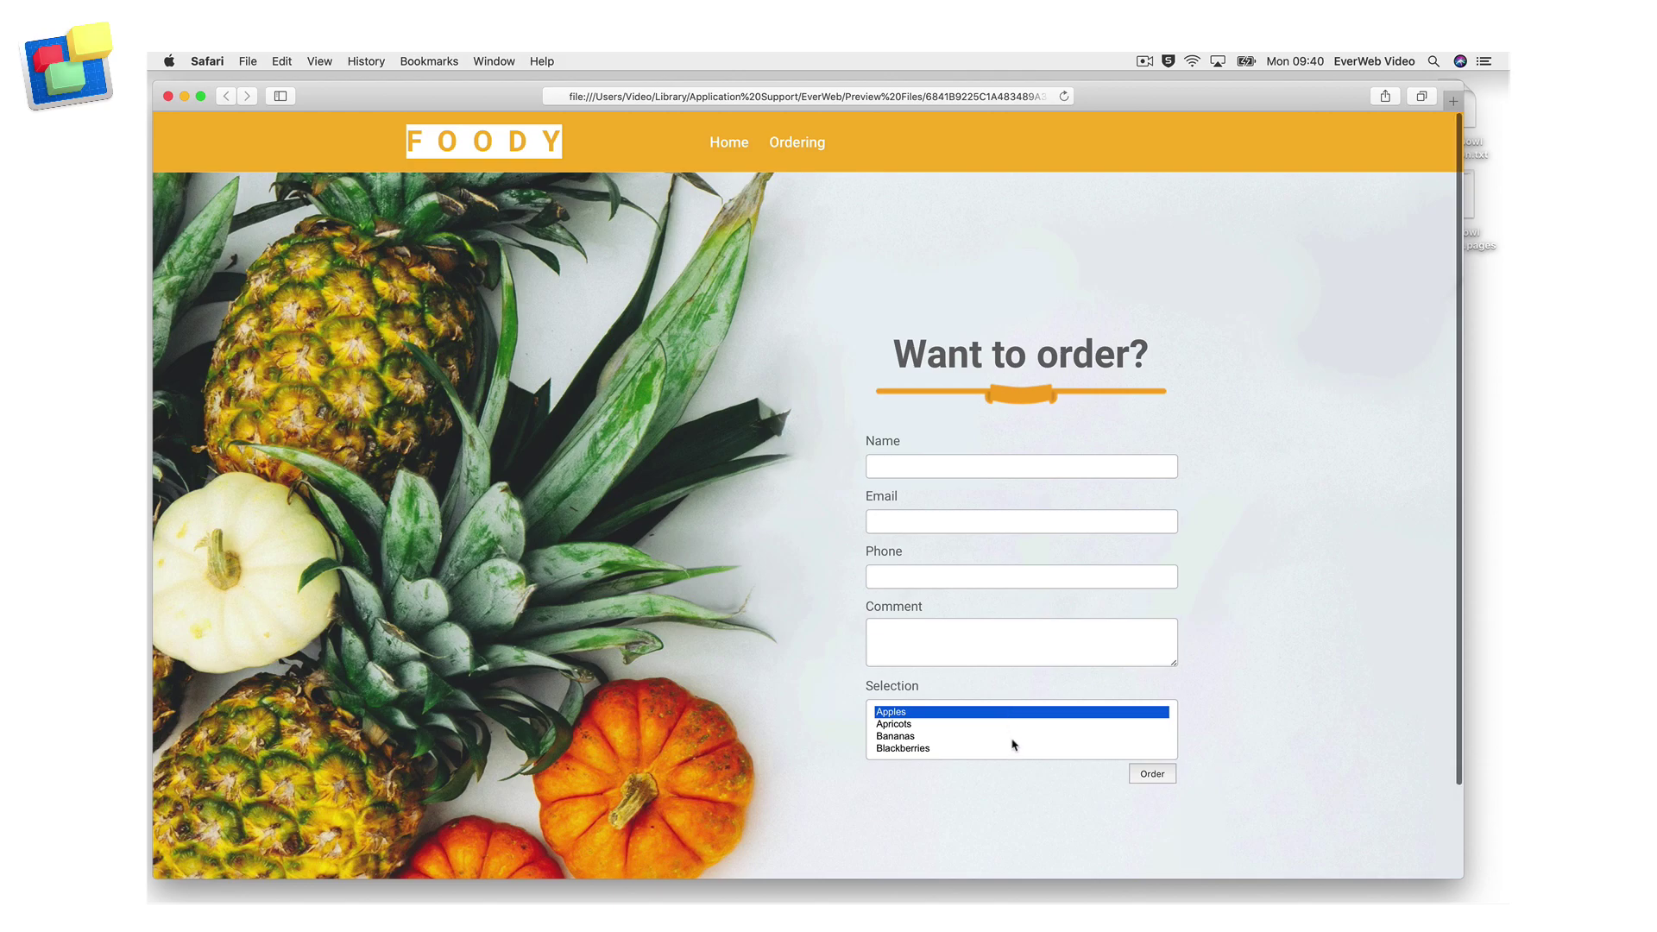
Step: Try selecting a run of adjacent fruits in the previewed form's Selection list
{"action": "scroll", "coordinate": [1012, 738], "scroll_direction": "down", "scroll_amount": 3}
{"action": "left_click", "coordinate": [940, 717]}
{"action": "key", "text": "shift+Up"}
{"action": "key", "text": "shift+Up"}
{"action": "key", "text": "shift+Up"}
{"action": "scroll", "coordinate": [1036, 747], "scroll_direction": "down", "scroll_amount": 3}
{"action": "scroll", "coordinate": [1036, 748], "scroll_direction": "up", "scroll_amount": 3}
Step: Select non-adjacent fruits together in the Selection list, including Dried Fruits, Kiwi Fruit, Mangos, Oranges and Plums
{"action": "left_click", "coordinate": [969, 736], "text": "super"}
{"action": "scroll", "coordinate": [1008, 739], "scroll_direction": "down", "scroll_amount": 2}
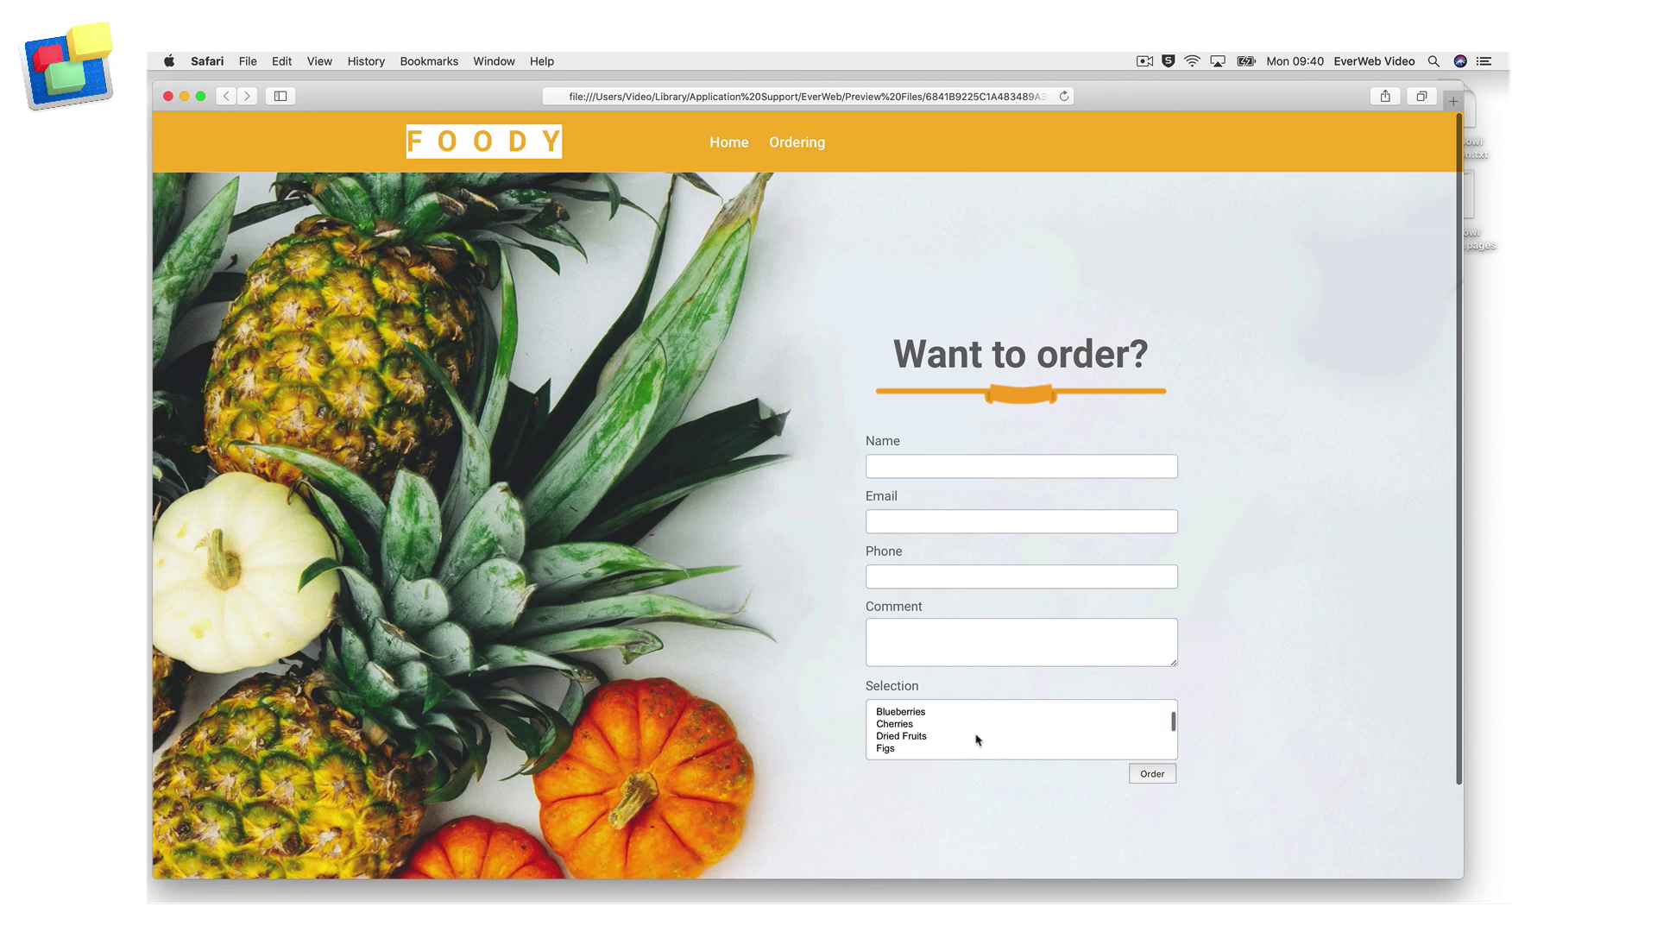
{"action": "left_click", "coordinate": [954, 738], "text": "super"}
{"action": "scroll", "coordinate": [952, 740], "scroll_direction": "down", "scroll_amount": 3}
{"action": "left_click", "coordinate": [927, 713], "text": "super"}
{"action": "left_click", "coordinate": [923, 736], "text": "super"}
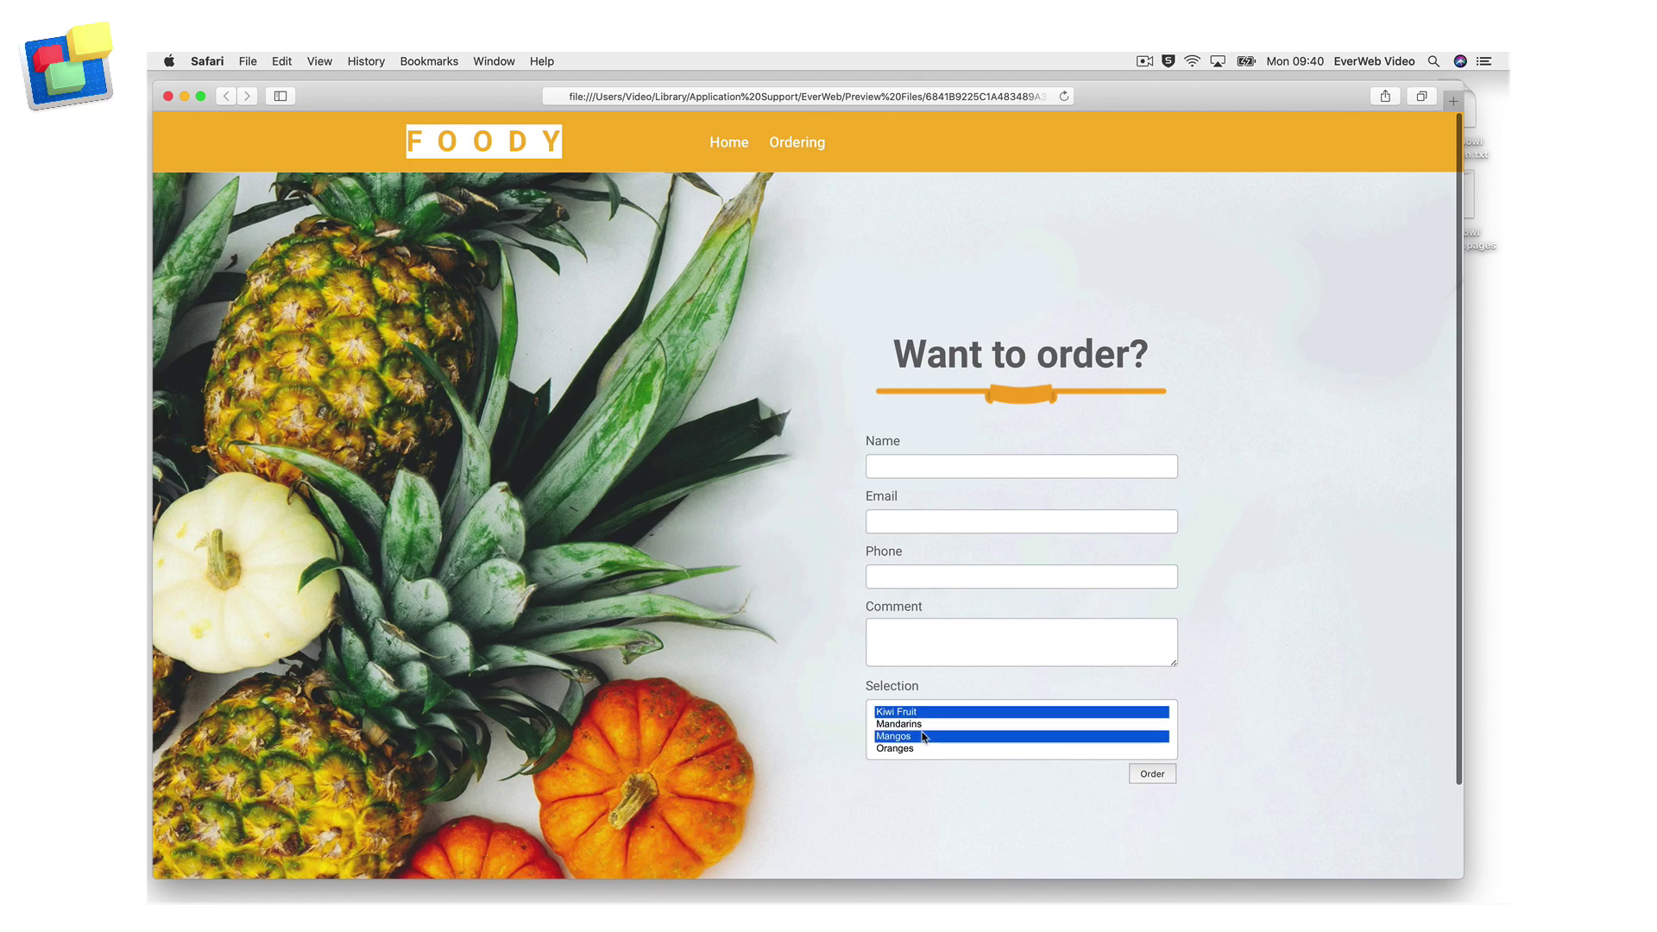
{"action": "left_click", "coordinate": [925, 748], "text": "super"}
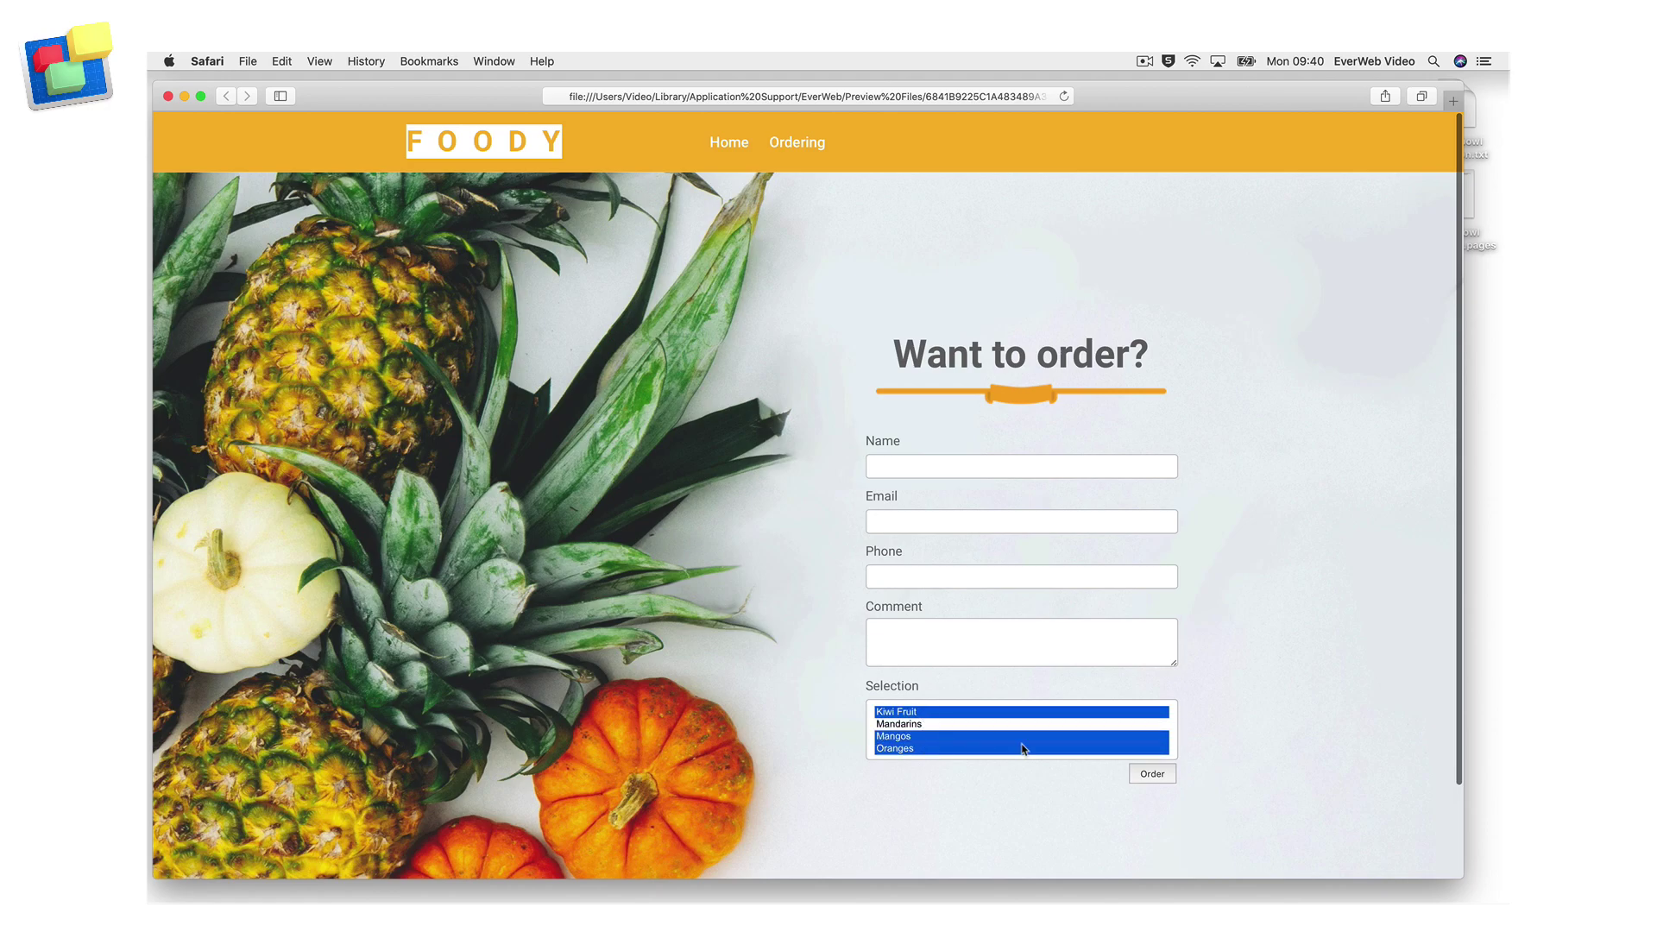
{"action": "scroll", "coordinate": [1022, 747], "scroll_direction": "down", "scroll_amount": 3}
{"action": "left_click", "coordinate": [959, 748], "text": "super"}
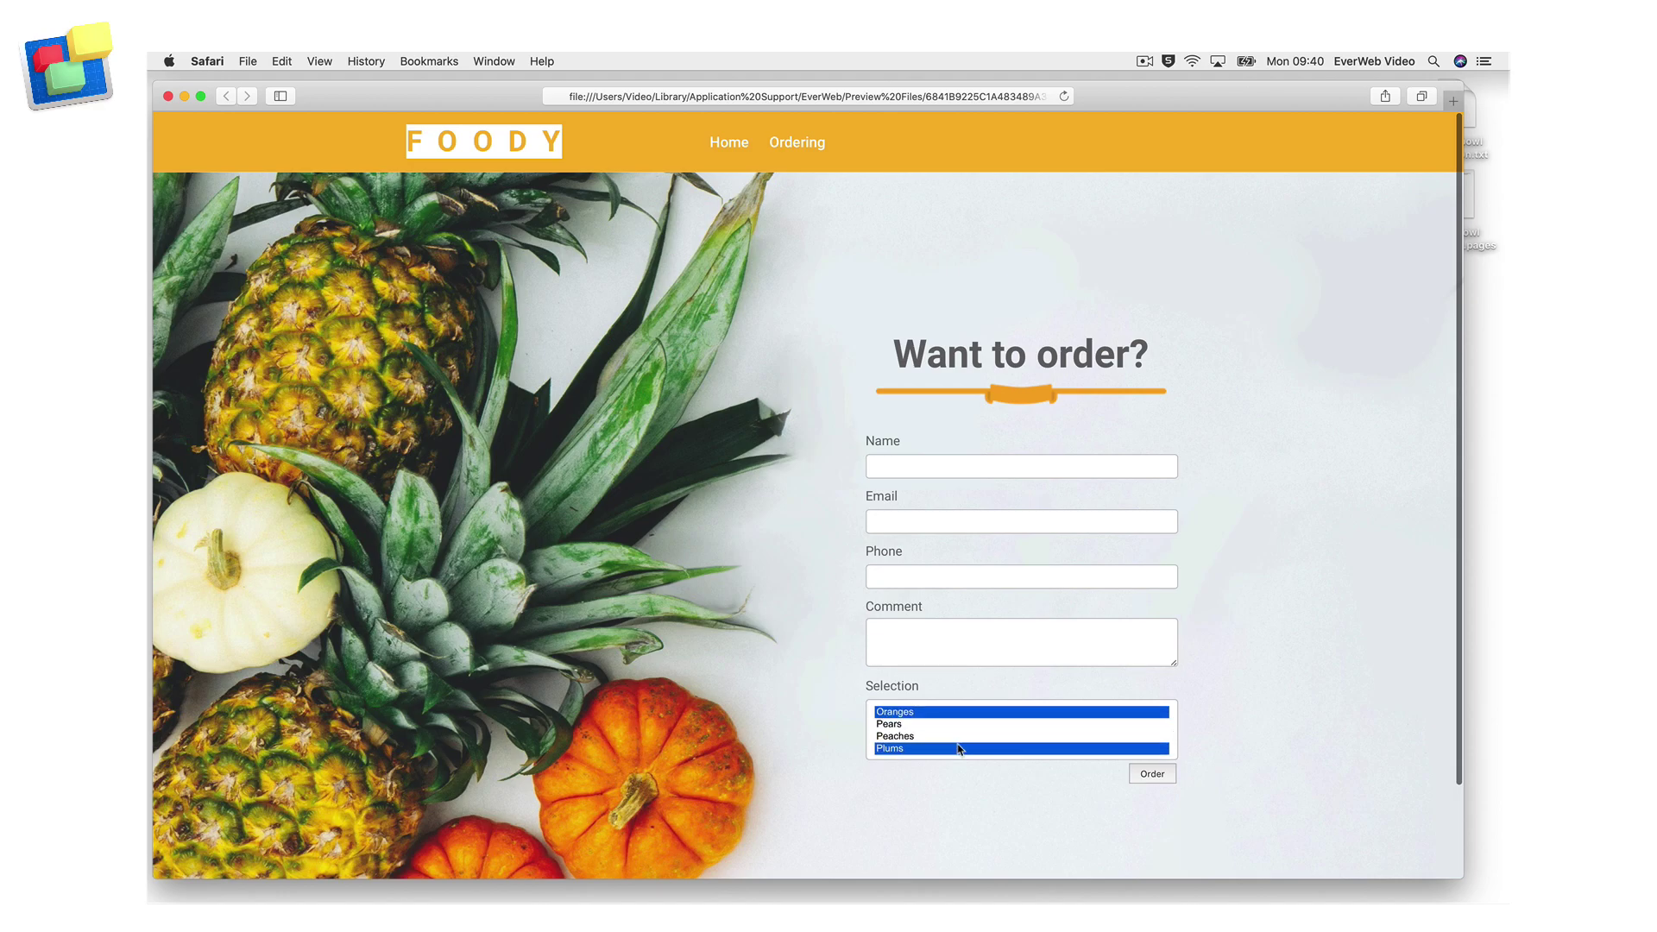